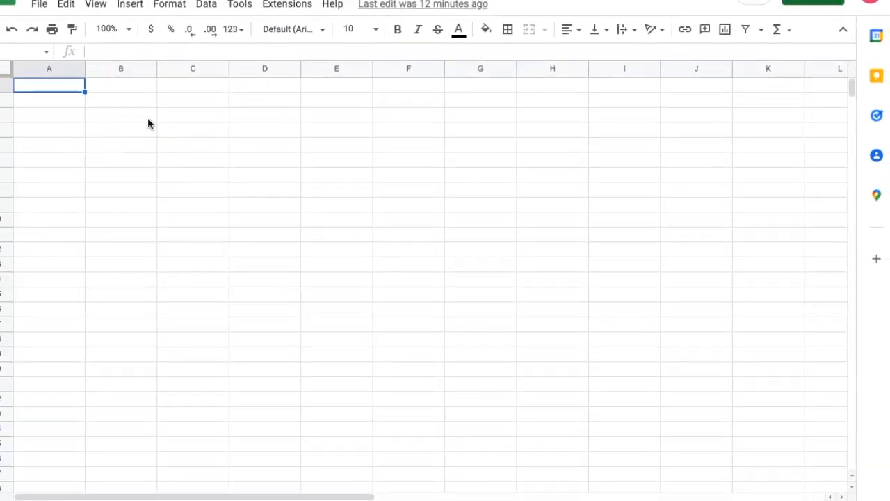
Enter the header TICKER in cell A1, make it bold and centered, and give it a grey fill.
{"action": "left_click", "coordinate": [60, 86]}
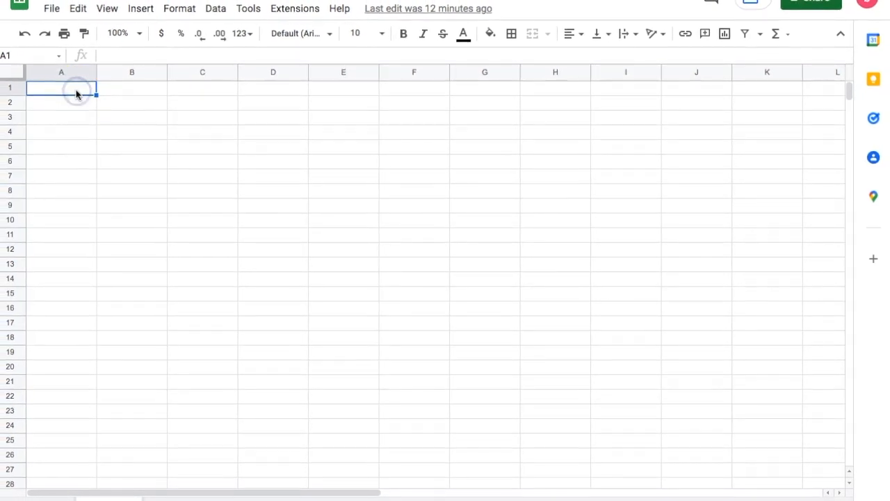
{"action": "type", "text": "TlCker"}
{"action": "key", "text": "BackSpace"}
{"action": "key", "text": "BackSpace"}
{"action": "key", "text": "BackSpace"}
{"action": "key", "text": "BackSpace"}
{"action": "type", "text": "CKER"}
{"action": "key", "text": "ctrl+shift+e"}
{"action": "left_click", "coordinate": [404, 35]}
{"action": "left_click", "coordinate": [492, 34]}
{"action": "left_click", "coordinate": [574, 154]}
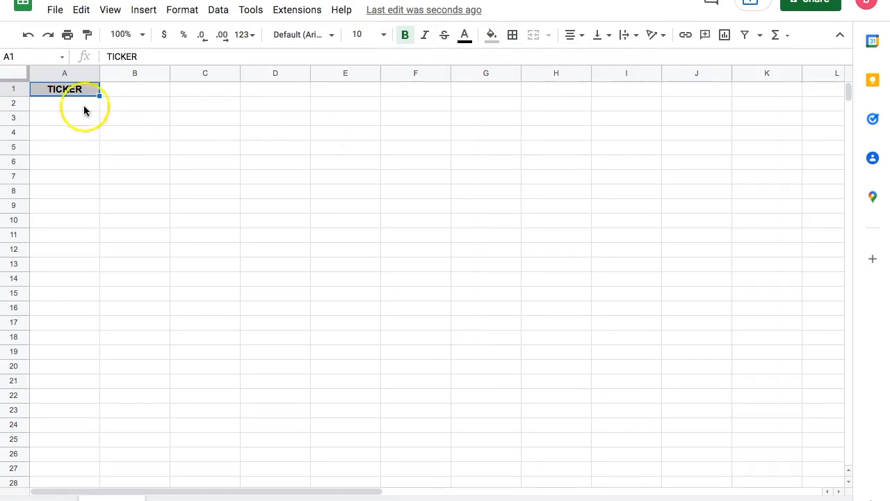
Fill cell A2 with cyan as the ticker input cell.
{"action": "left_click", "coordinate": [496, 36]}
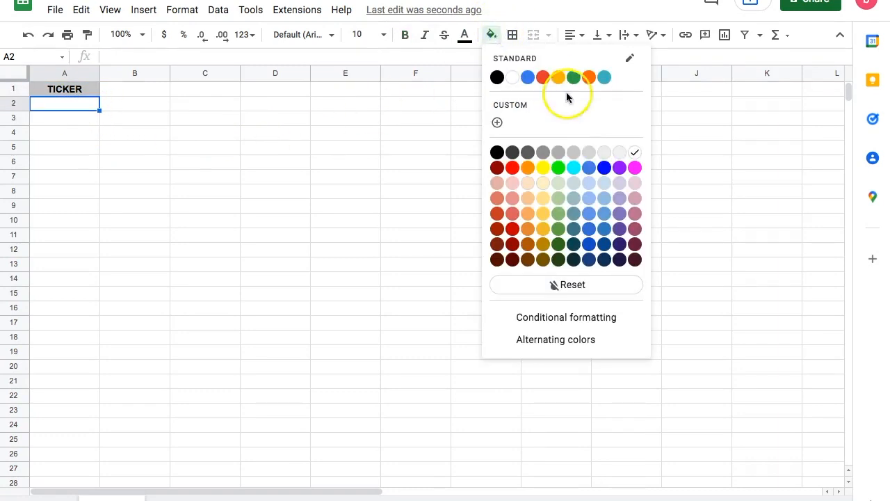
{"action": "left_click", "coordinate": [574, 168]}
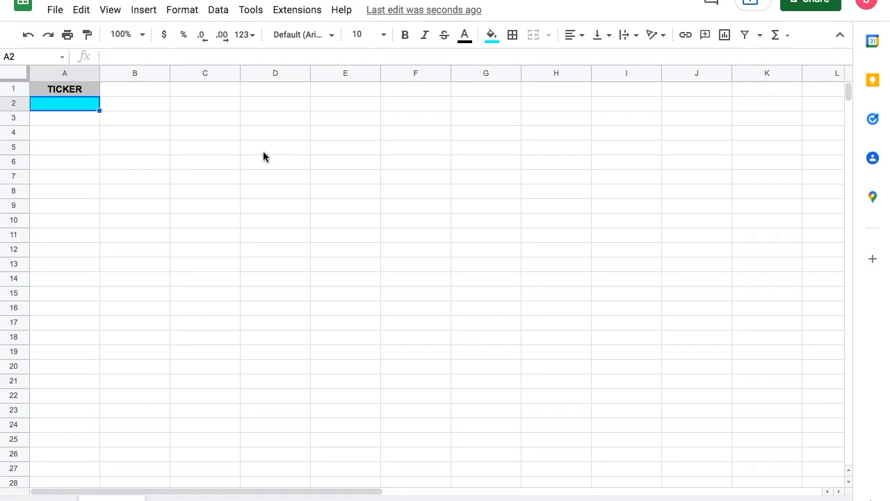
{"action": "left_click", "coordinate": [126, 103]}
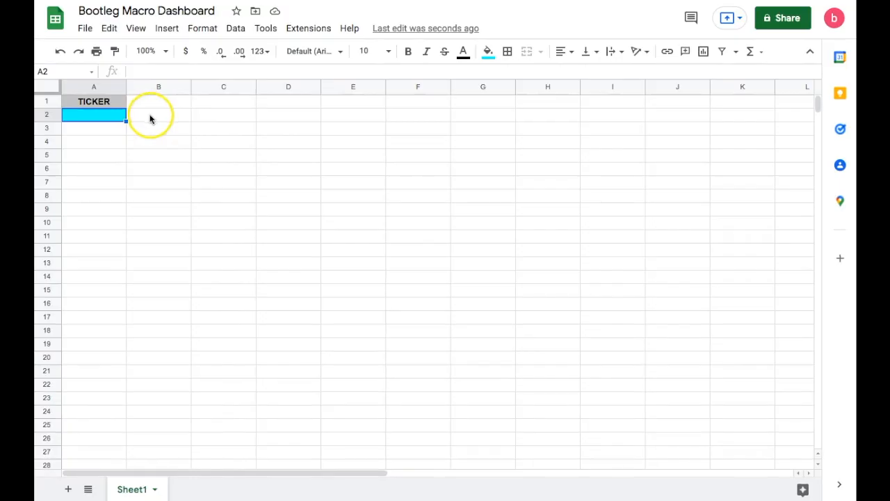
Enter the formula =GOOGLEFINANCE(A2, "ALL", TODAY()) in cell B2.
{"action": "left_click", "coordinate": [149, 115]}
{"action": "type", "text": "="}
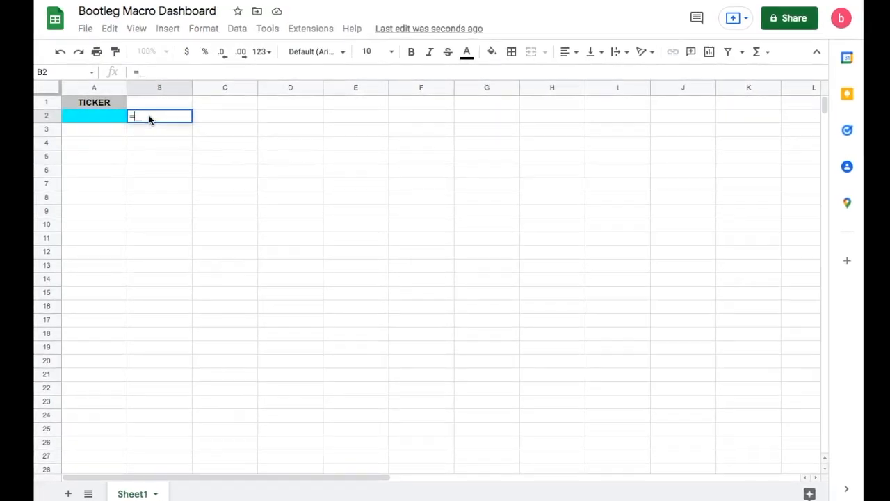
{"action": "type", "text": "GO"}
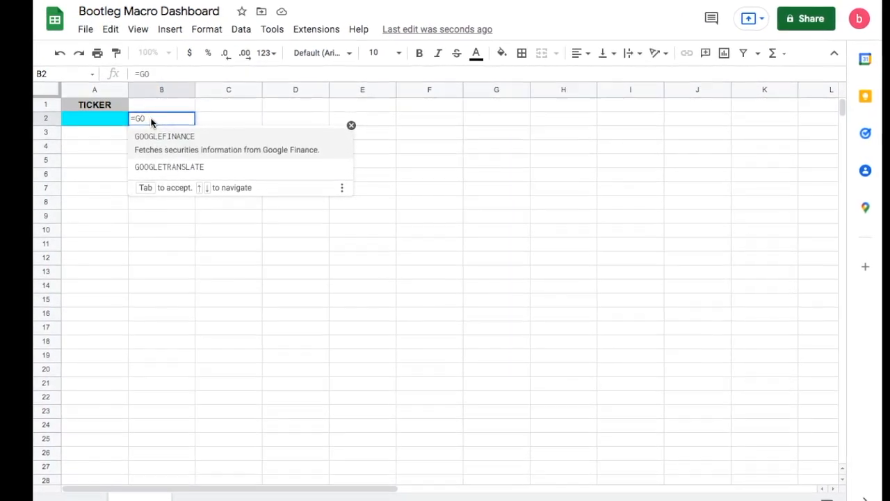
{"action": "key", "text": "Tab"}
{"action": "type", "text": "A2, \"ALL\", "}
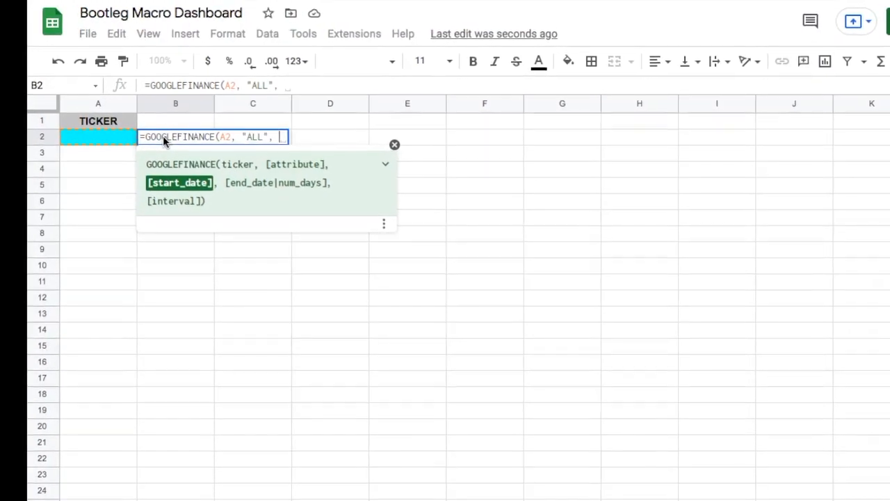
{"action": "type", "text": "TOODA"}
{"action": "key", "text": "BackSpace"}
{"action": "key", "text": "BackSpace"}
{"action": "key", "text": "BackSpace"}
{"action": "type", "text": "DAY("}
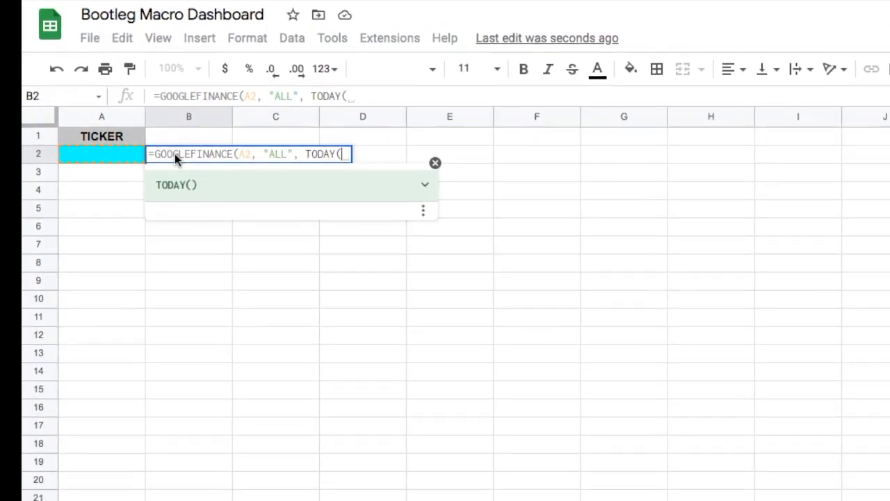
{"action": "key", "text": "Return"}
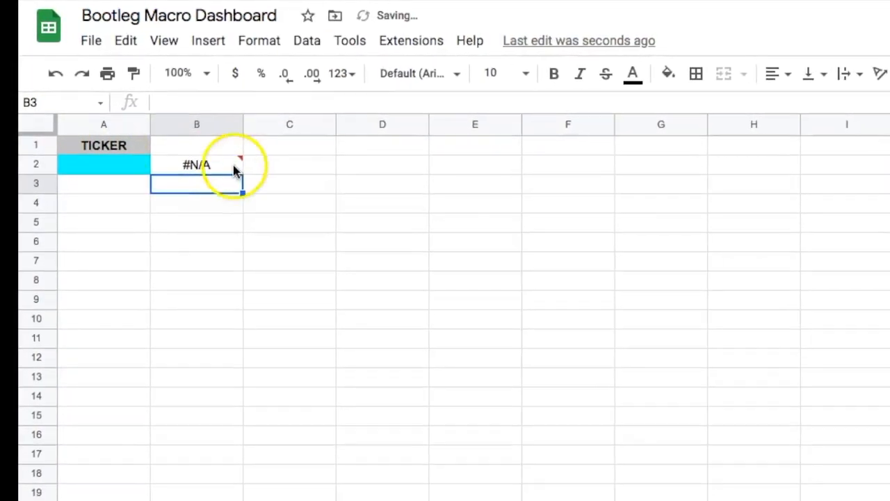
Extend the B2 formula to =GOOGLEFINANCE(A2, "ALL", TODAY()-365, TODAY(), "DAILY").
{"action": "left_click", "coordinate": [235, 169]}
{"action": "left_click", "coordinate": [376, 104]}
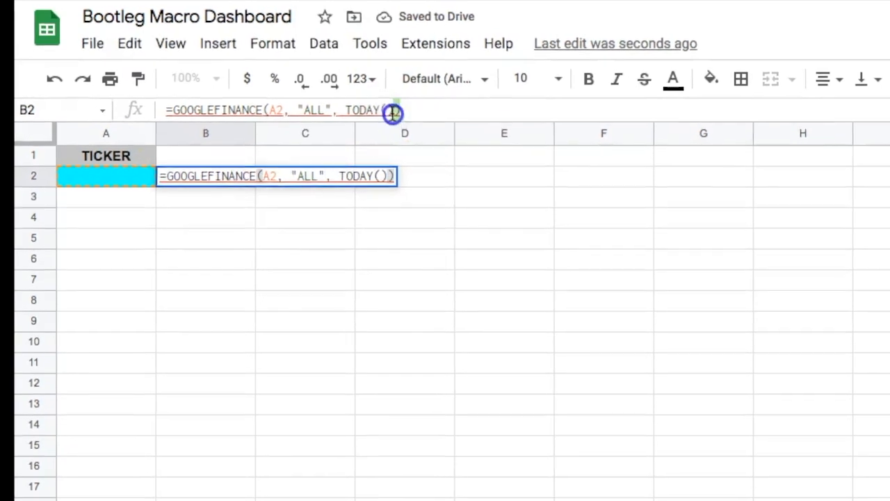
{"action": "type", "text": "-3"}
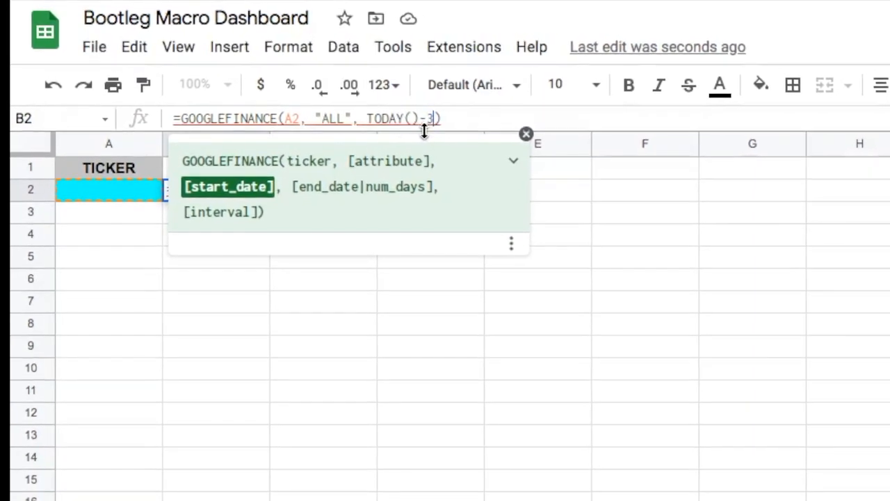
{"action": "type", "text": "65, "}
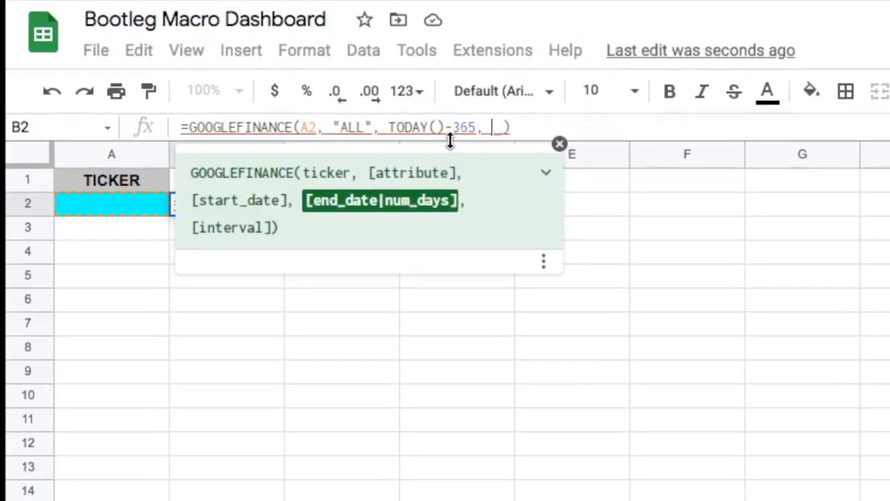
{"action": "type", "text": "TODY"}
{"action": "key", "text": "BackSpace"}
{"action": "type", "text": "AY"}
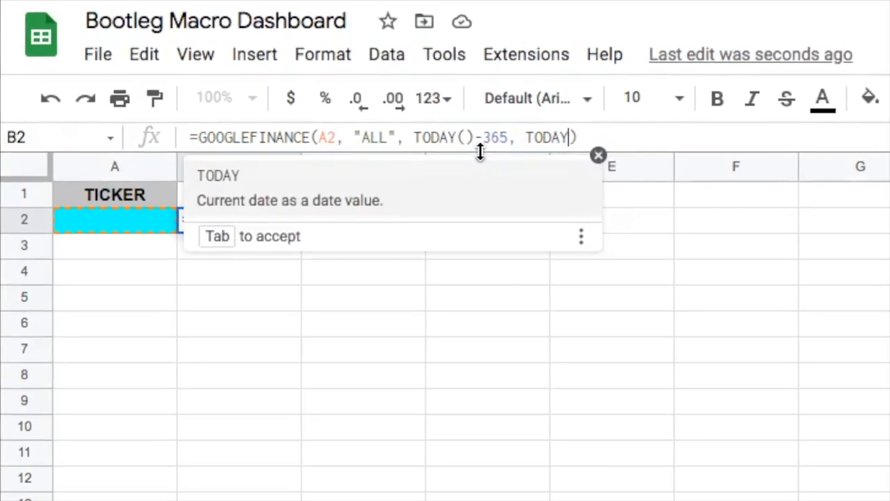
{"action": "type", "text": "()"}
Enter the ticker TSLA in cell A2 and center it.
{"action": "left_click", "coordinate": [142, 223]}
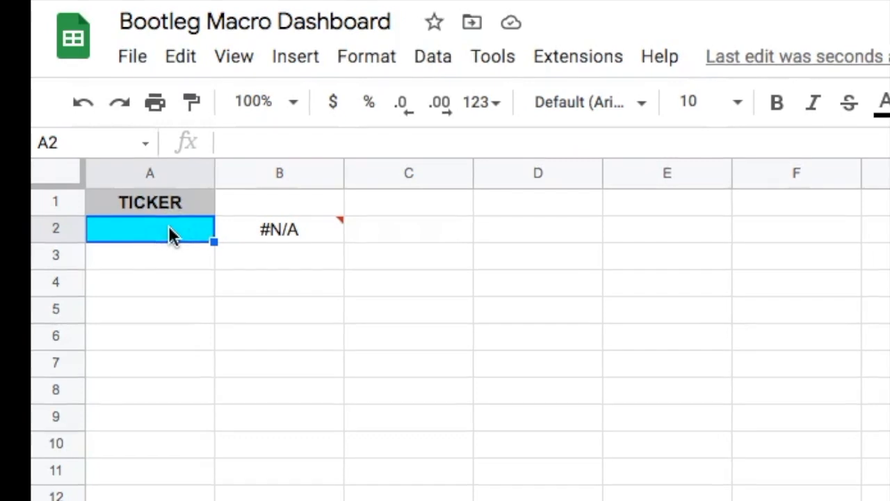
{"action": "left_click", "coordinate": [278, 236]}
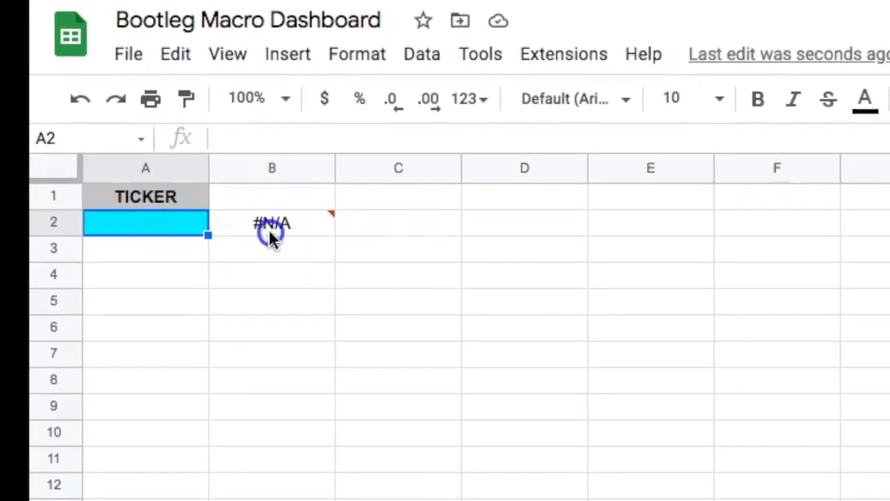
{"action": "left_click", "coordinate": [141, 227]}
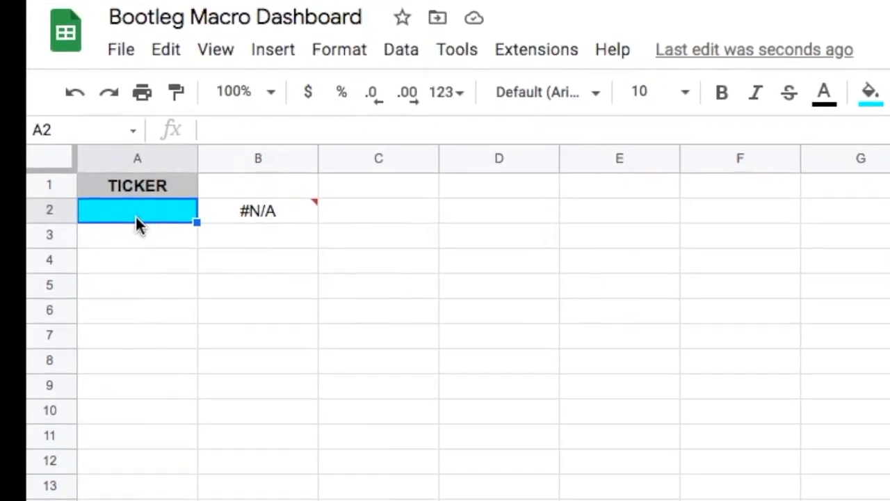
{"action": "type", "text": "TSLA"}
{"action": "key", "text": "Return"}
{"action": "left_click", "coordinate": [125, 198]}
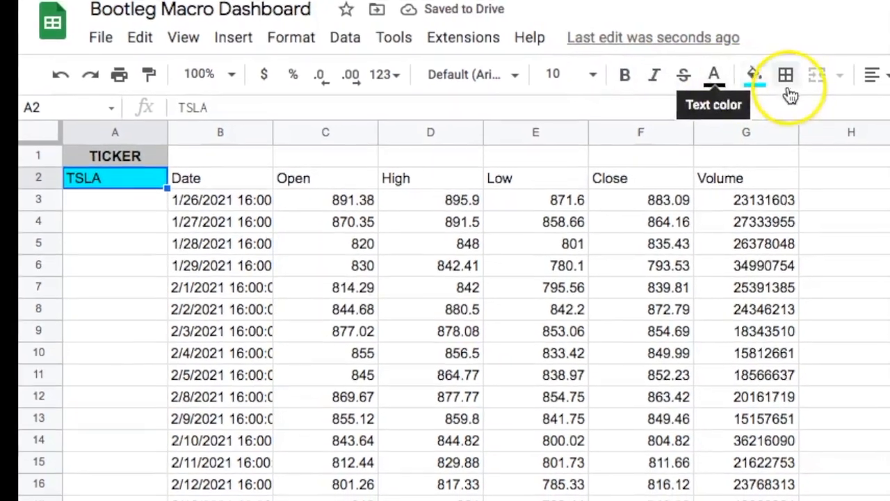
{"action": "left_click", "coordinate": [873, 74]}
{"action": "left_click", "coordinate": [858, 104]}
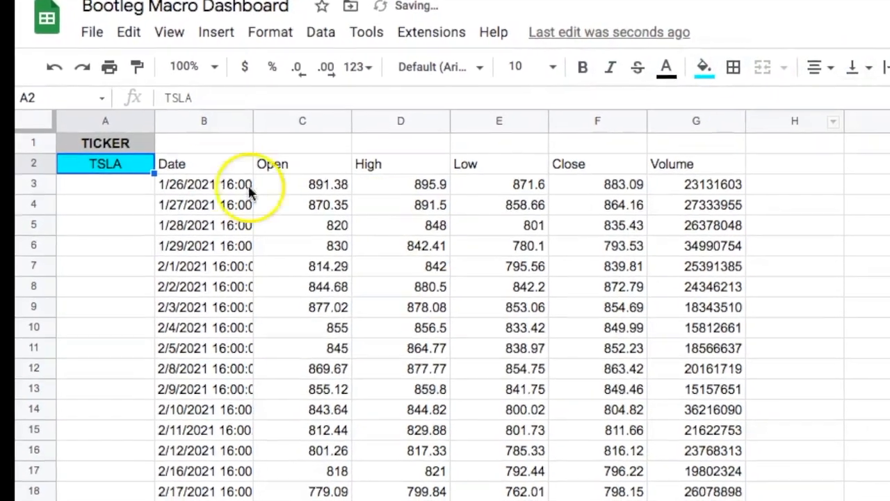
Change the ticker in cell A2 to FB.
{"action": "left_click", "coordinate": [247, 165]}
{"action": "left_click", "coordinate": [96, 165]}
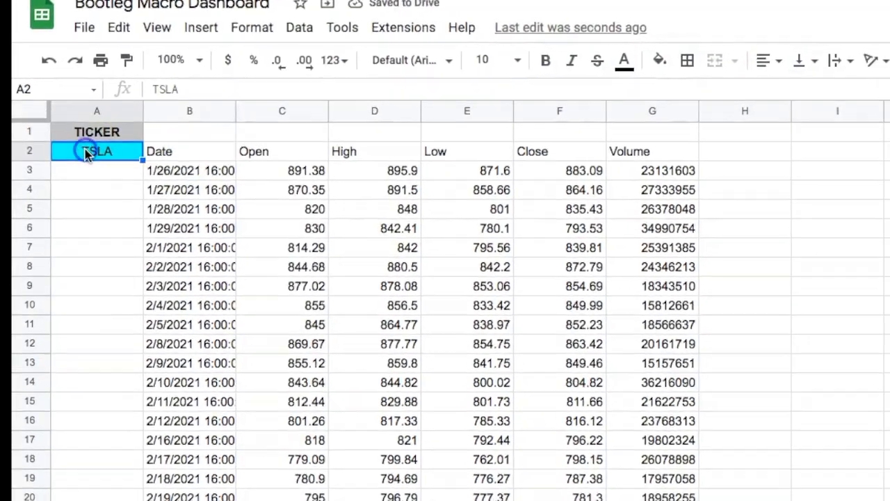
{"action": "type", "text": "FB"}
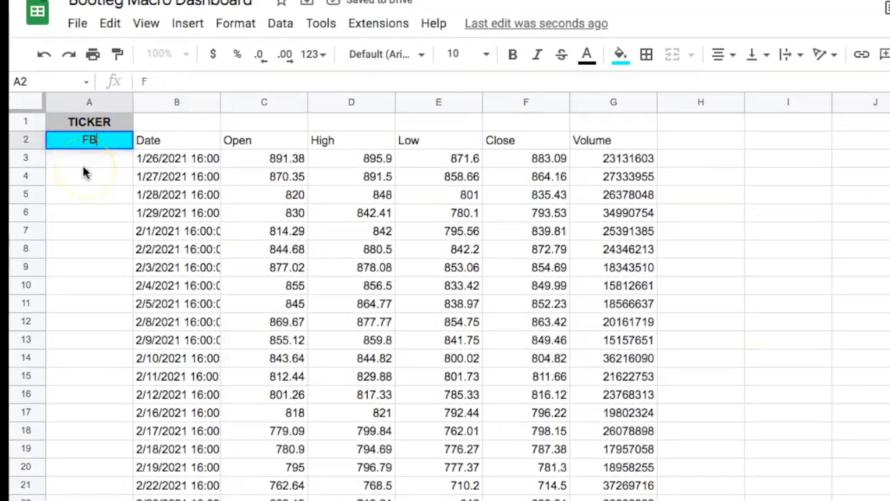
{"action": "key", "text": "Return"}
Set the ticker in cell A2 to AAPL.
{"action": "left_click", "coordinate": [91, 141]}
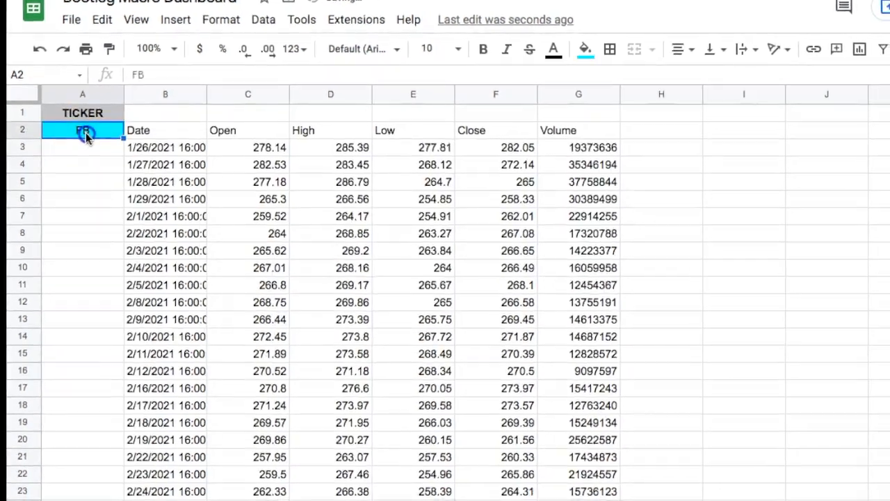
{"action": "type", "text": "AAPL"}
{"action": "key", "text": "Return"}
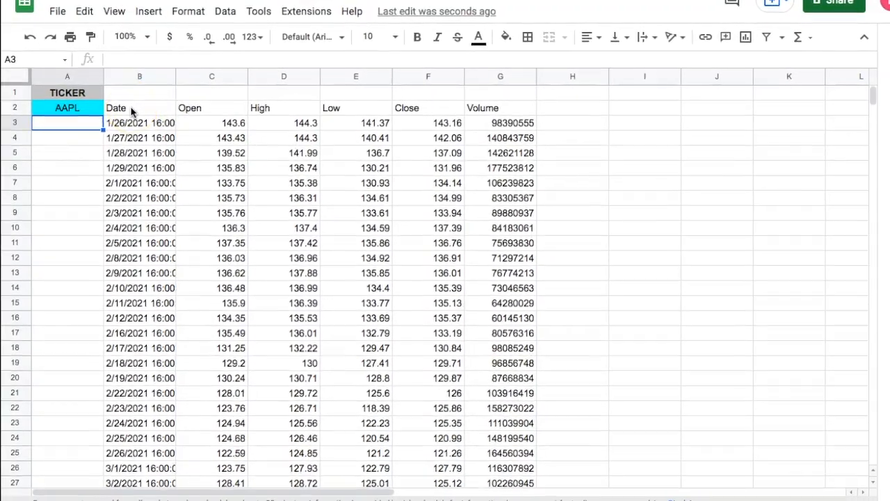
Set the start date in the B2 GOOGLEFINANCE formula to TODAY()-100.
{"action": "left_click", "coordinate": [133, 109]}
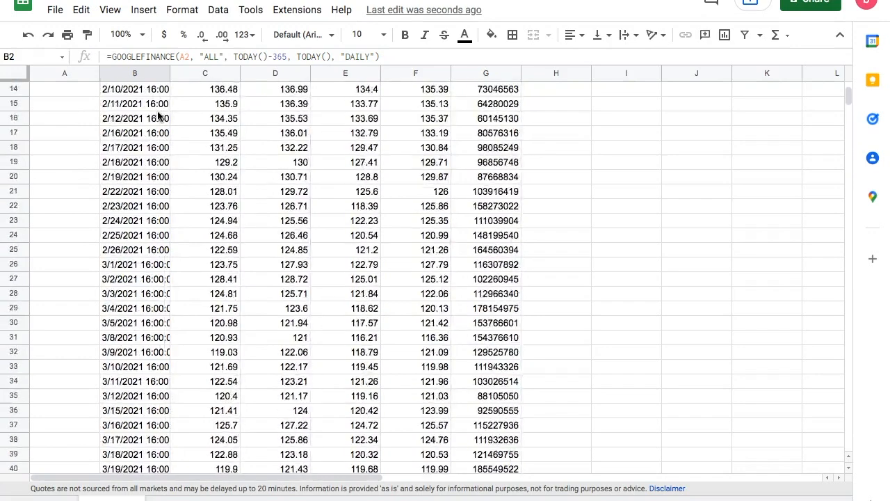
{"action": "scroll", "coordinate": [158, 117], "scroll_direction": "up", "scroll_amount": 5}
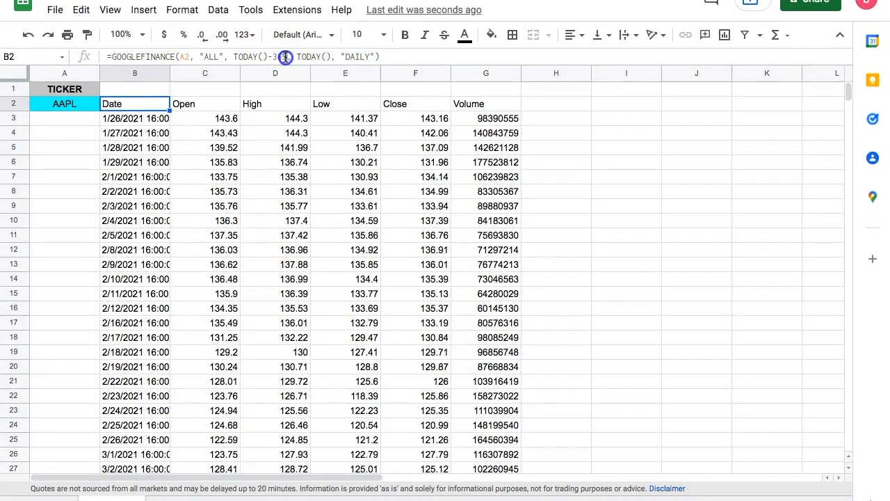
{"action": "double_click", "coordinate": [277, 58]}
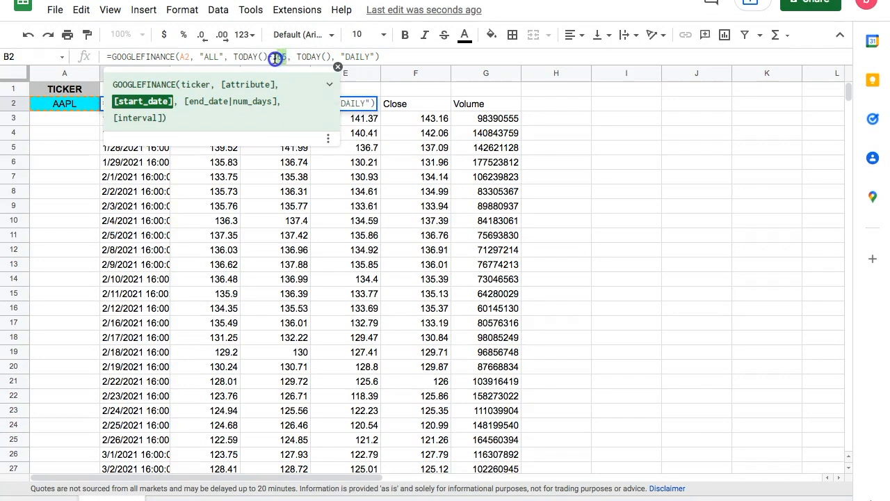
{"action": "type", "text": "100"}
{"action": "key", "text": "Return"}
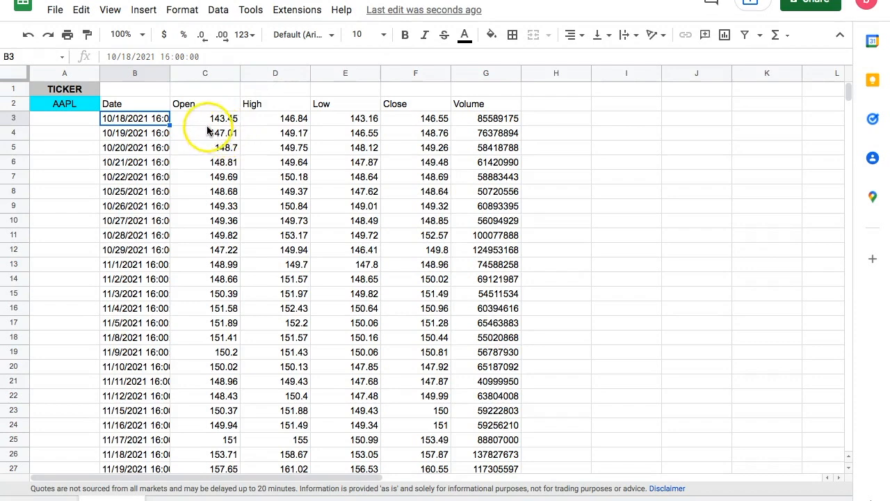
Add the headers 1 DAY RETURN, 7 DAY RETURN, 1 MONTH RETURN and 3 MONTH RETURN in cells H2 to K2.
{"action": "scroll", "coordinate": [206, 129], "scroll_direction": "down", "scroll_amount": 6}
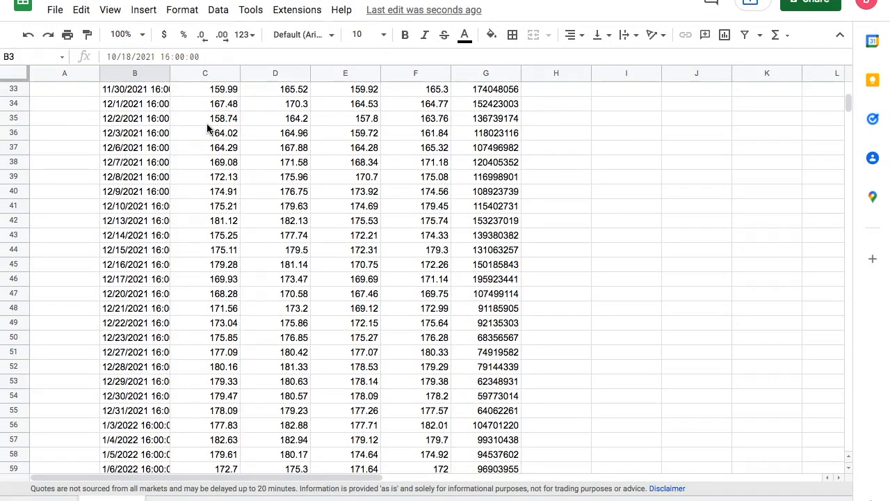
{"action": "key", "text": "ctrl+minus"}
{"action": "scroll", "coordinate": [316, 215], "scroll_direction": "up", "scroll_amount": 6}
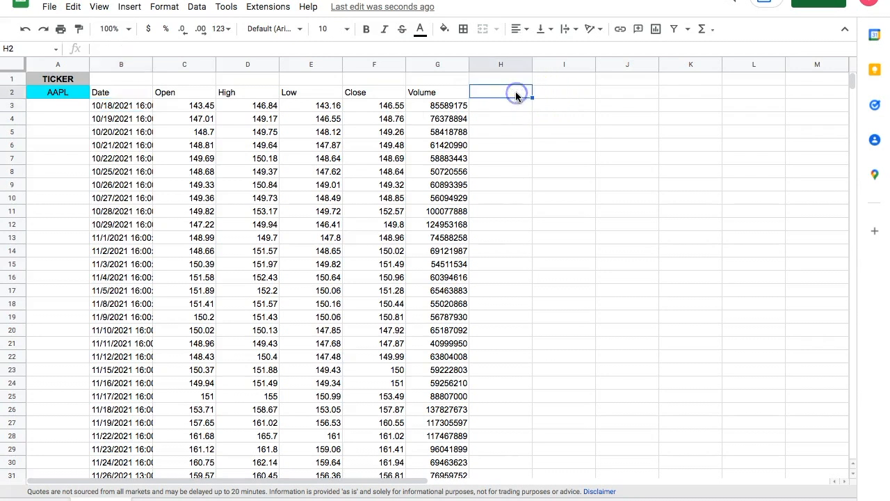
{"action": "type", "text": "1 DAY RETURN"}
{"action": "key", "text": "Tab"}
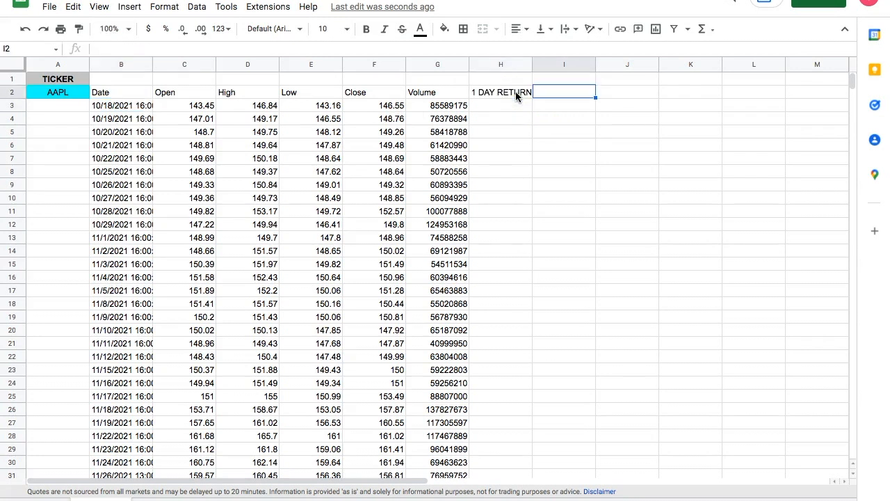
{"action": "type", "text": "7 DAY RETURN"}
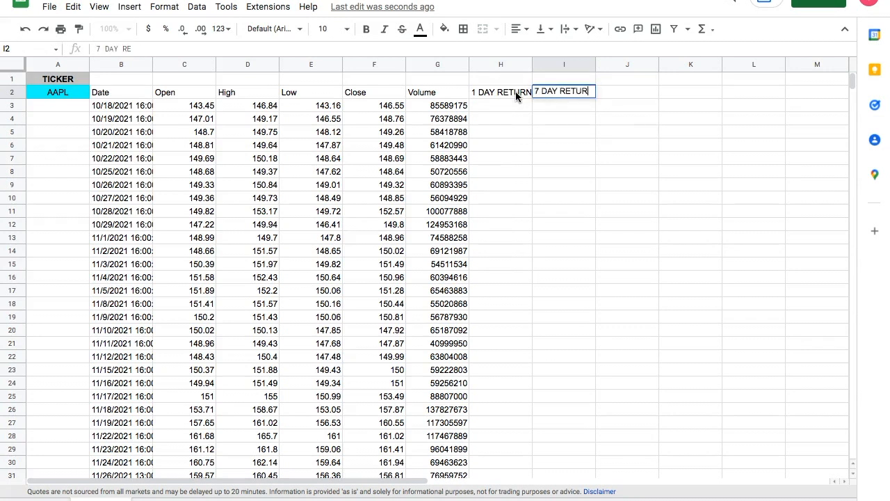
{"action": "key", "text": "Tab"}
{"action": "type", "text": "1 MONTH RETURN"}
{"action": "key", "text": "Tab"}
{"action": "type", "text": "3 MONTH RETURN"}
{"action": "key", "text": "Return"}
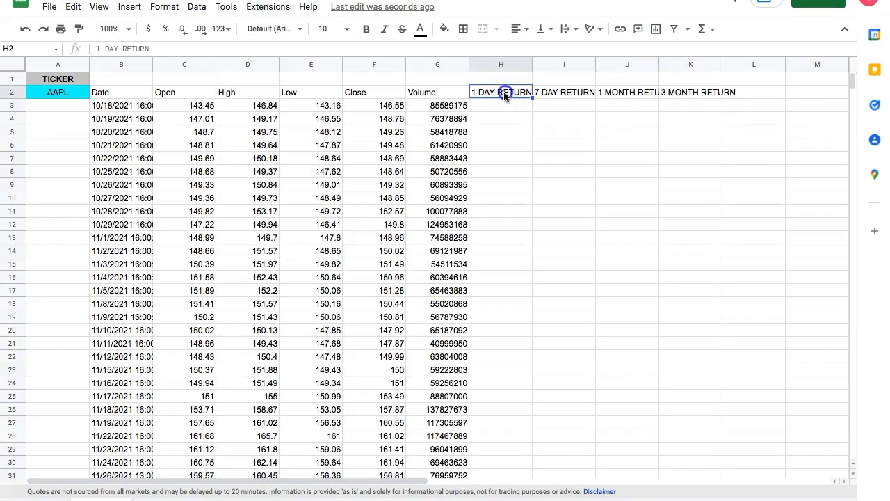
Fit the widths of the return columns to their header text.
{"action": "left_click_drag", "start_coordinate": [511, 92], "coordinate": [696, 105]}
{"action": "double_click", "coordinate": [722, 64]}
{"action": "double_click", "coordinate": [658, 63]}
{"action": "left_click", "coordinate": [564, 64]}
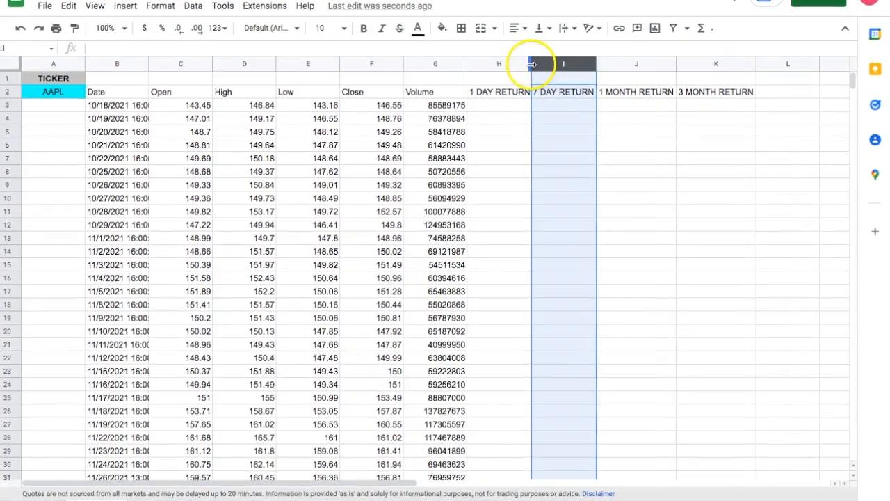
{"action": "left_click", "coordinate": [584, 132]}
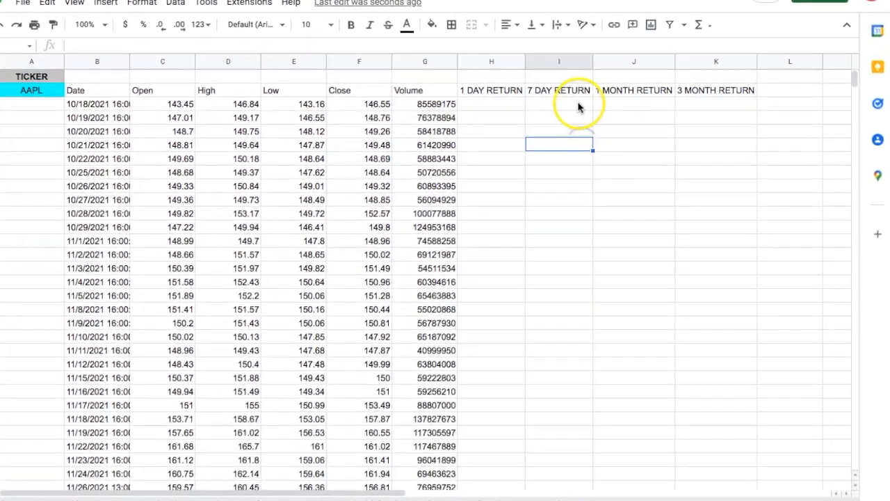
{"action": "left_click", "coordinate": [484, 115]}
{"action": "type", "text": "="}
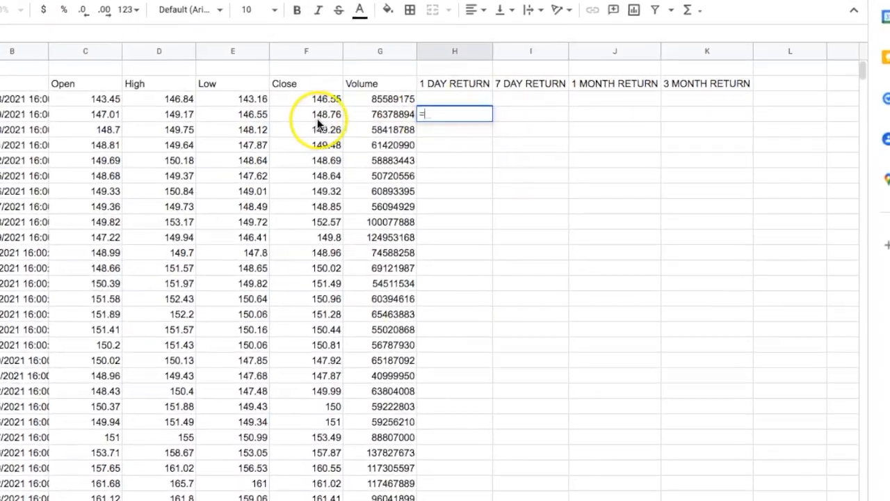
{"action": "type", "text": "("}
{"action": "left_click", "coordinate": [310, 116]}
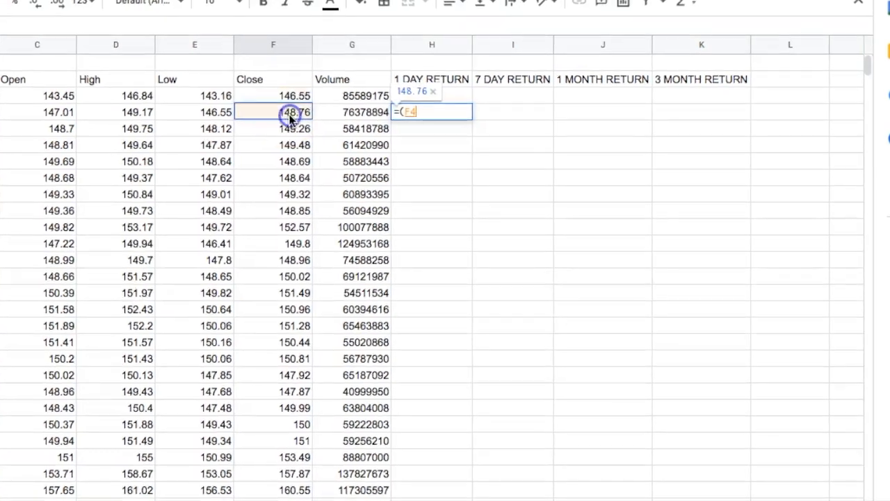
{"action": "type", "text": "/"}
{"action": "left_click", "coordinate": [272, 95]}
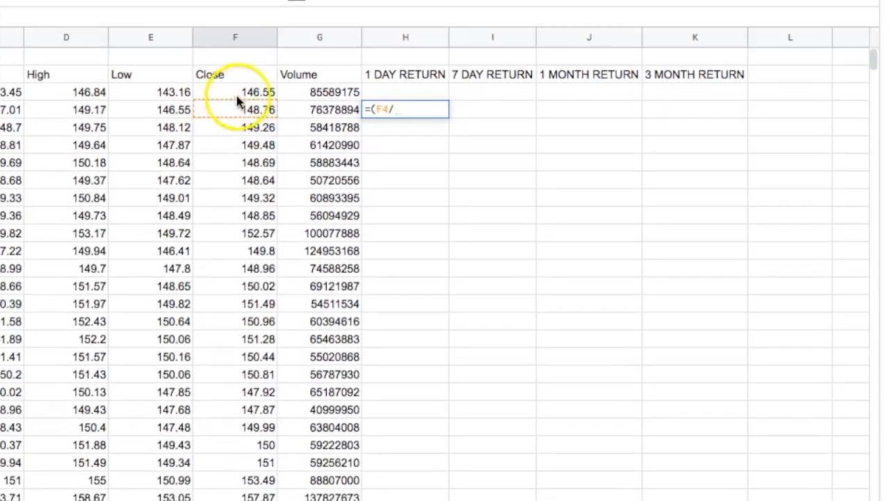
{"action": "type", "text": ")="}
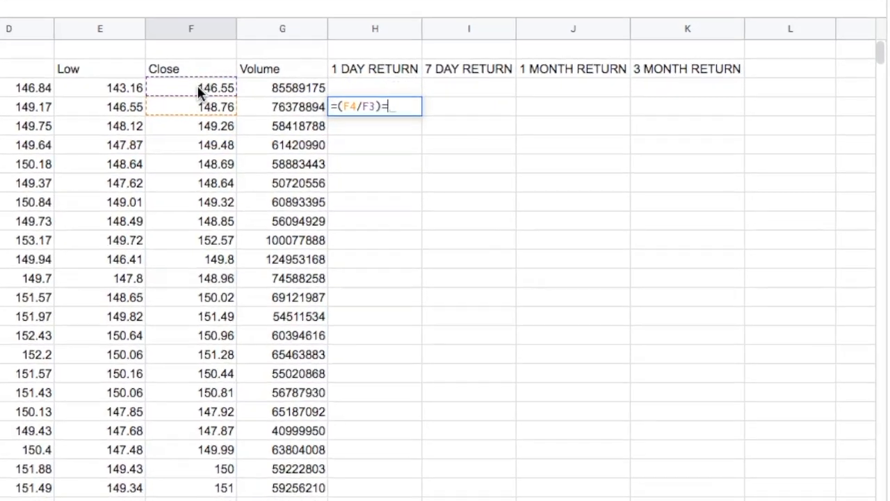
{"action": "key", "text": "BackSpace"}
{"action": "type", "text": "-"}
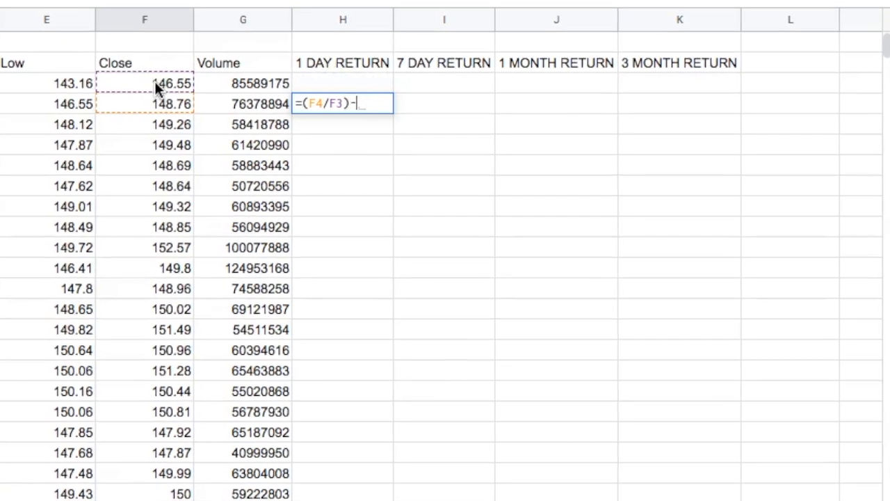
{"action": "left_click", "coordinate": [148, 103]}
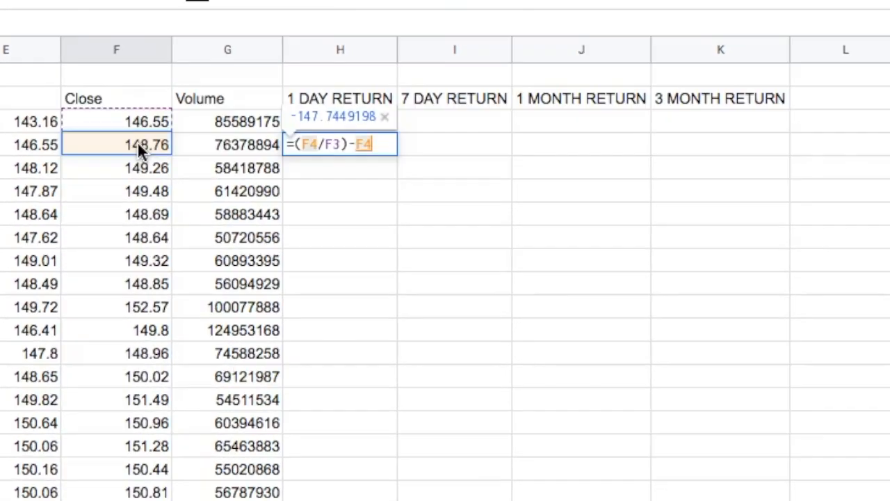
{"action": "type", "text": "*-1"}
Enter the 1 day return formula in H4, dividing the close difference F4-F3 by F3.
{"action": "left_click", "coordinate": [146, 106]}
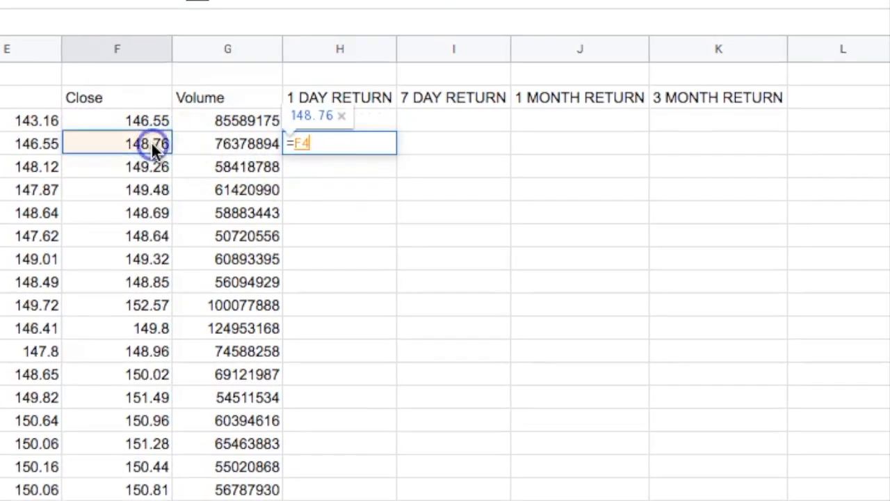
{"action": "type", "text": "-"}
{"action": "left_click", "coordinate": [148, 120]}
{"action": "type", "text": "()/"}
{"action": "left_click", "coordinate": [146, 119]}
{"action": "type", "text": "*"}
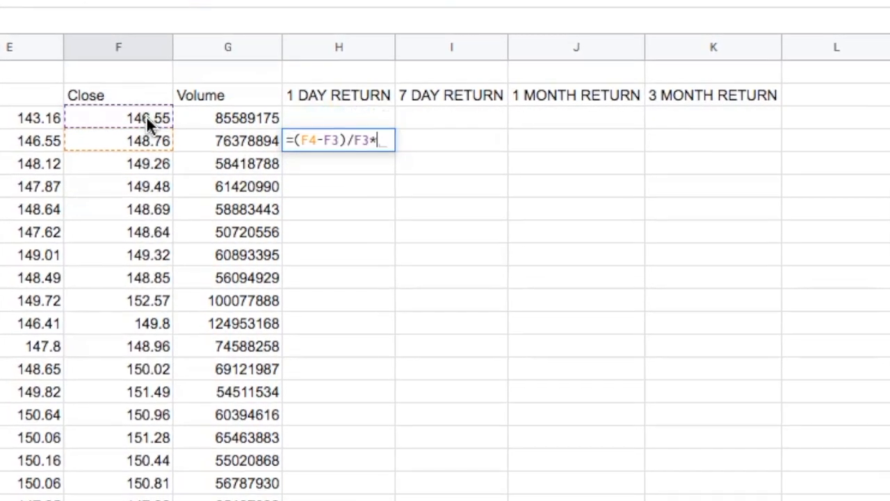
{"action": "key", "text": "BackSpace"}
{"action": "key", "text": "Return"}
Fill the 1 day return formula down column H and format the results as percentages.
{"action": "left_click", "coordinate": [424, 281]}
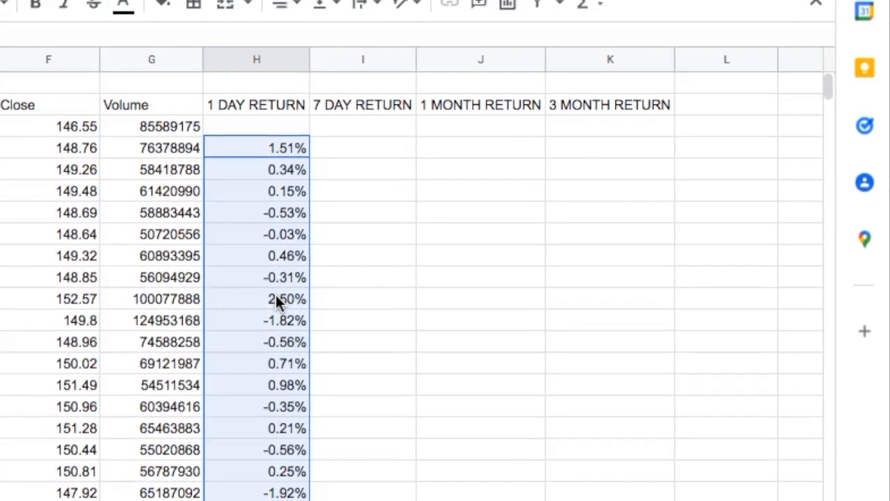
{"action": "left_click", "coordinate": [292, 148]}
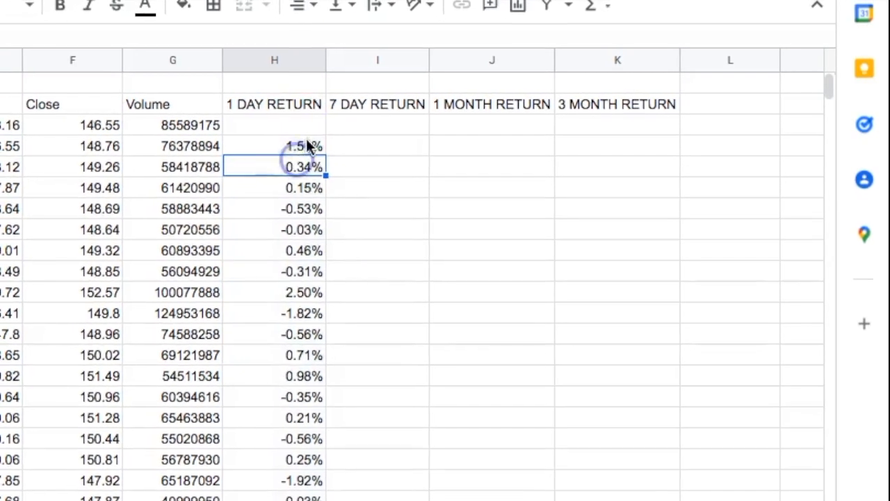
{"action": "left_click", "coordinate": [371, 113]}
Change the header in I2 to 5 DAY RETURN.
{"action": "left_click", "coordinate": [1, 103]}
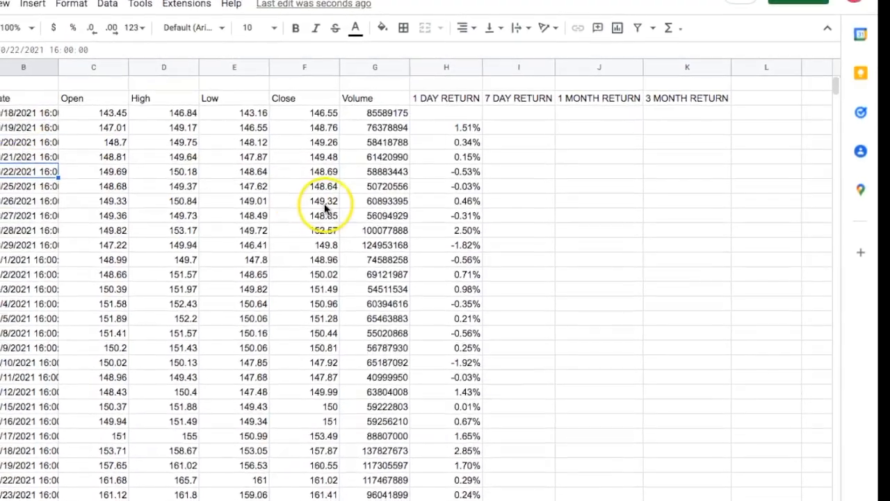
{"action": "left_click", "coordinate": [522, 171]}
{"action": "left_click", "coordinate": [523, 99]}
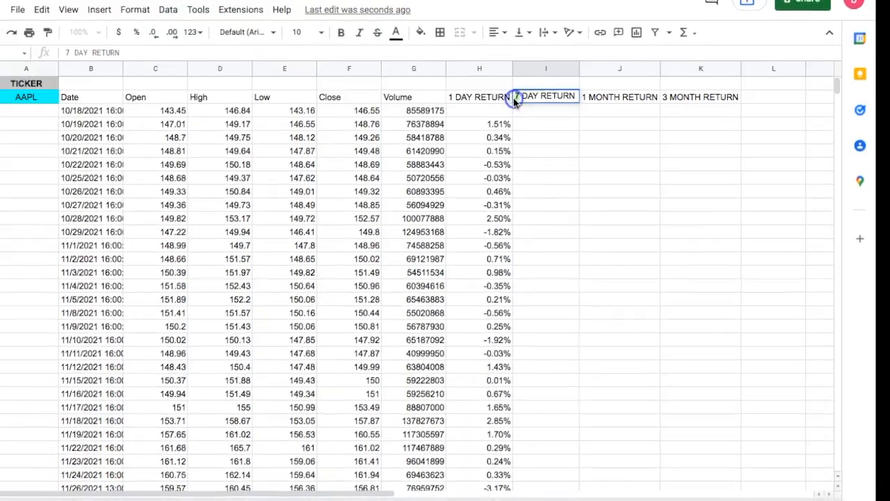
{"action": "type", "text": "5"}
{"action": "left_click", "coordinate": [549, 150]}
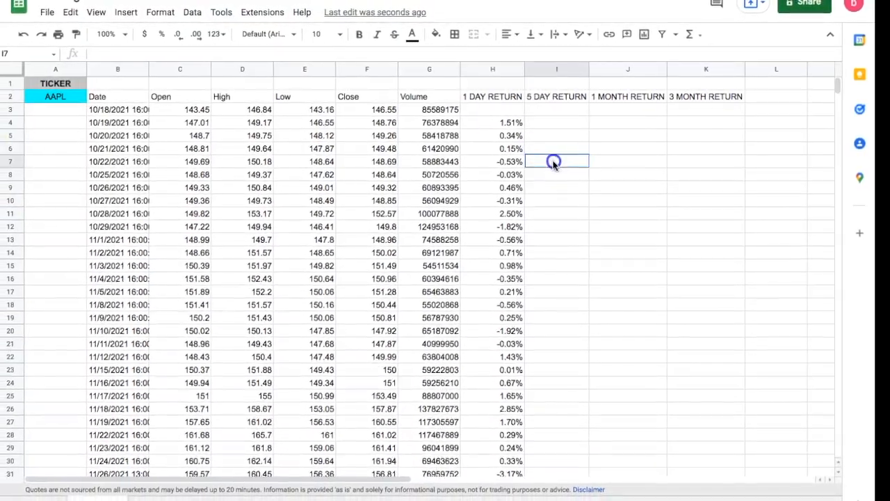
Enter the 5 day return formula =(F7-F3)/F3*1 in cell I7.
{"action": "double_click", "coordinate": [561, 164]}
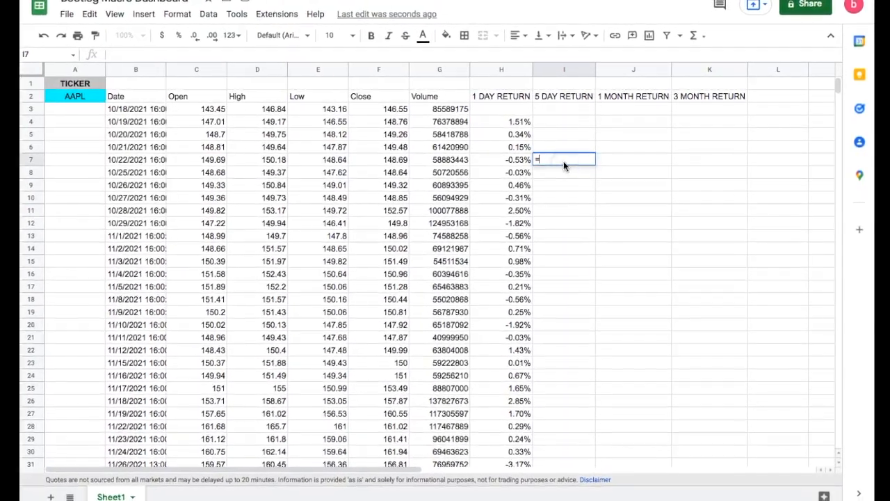
{"action": "left_click", "coordinate": [395, 159]}
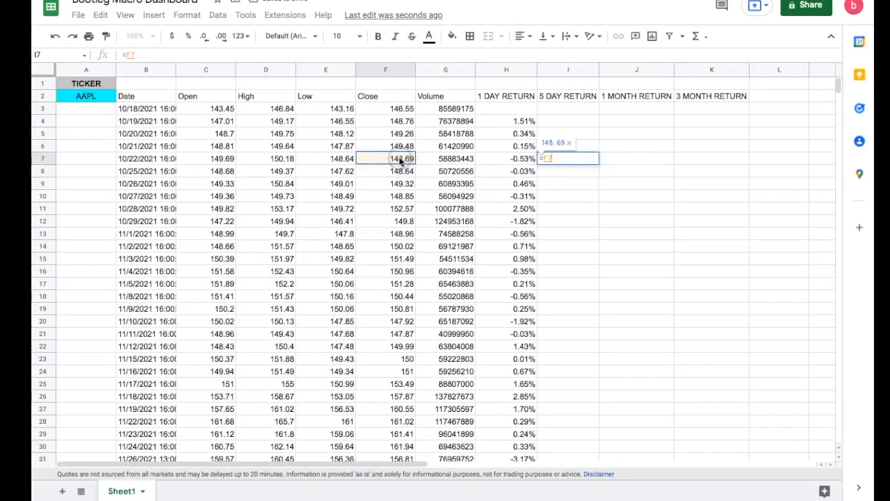
{"action": "key", "text": "Right"}
{"action": "key", "text": "Right"}
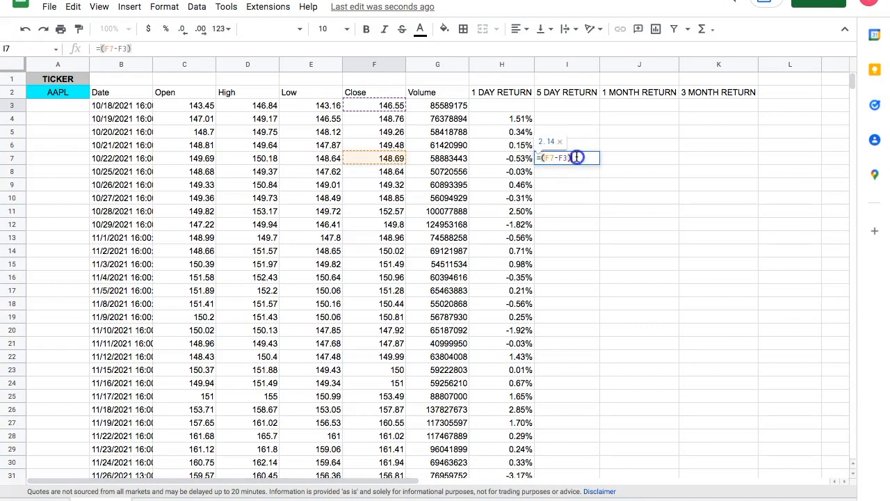
{"action": "key", "text": "Return"}
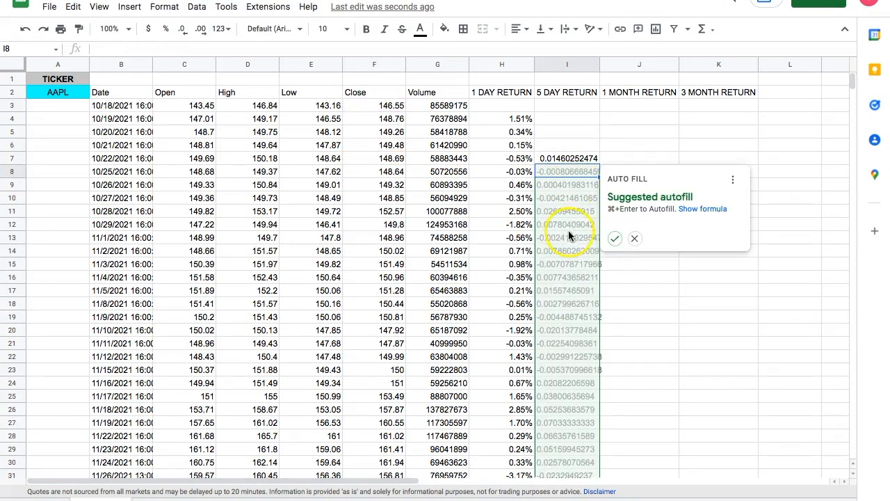
Fill the 5 day return formula down column I and format I7:I71 as percentages.
{"action": "left_click", "coordinate": [614, 239]}
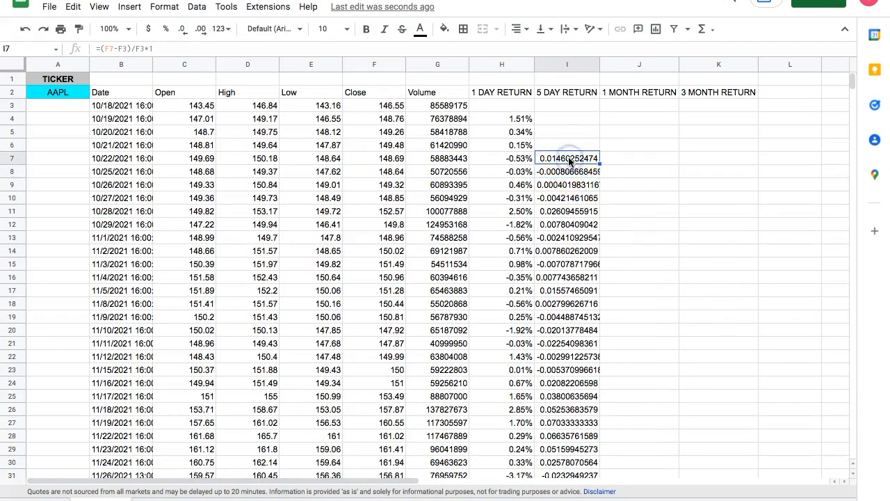
{"action": "key", "text": "ctrl+shift+Down"}
{"action": "left_click", "coordinate": [161, 30]}
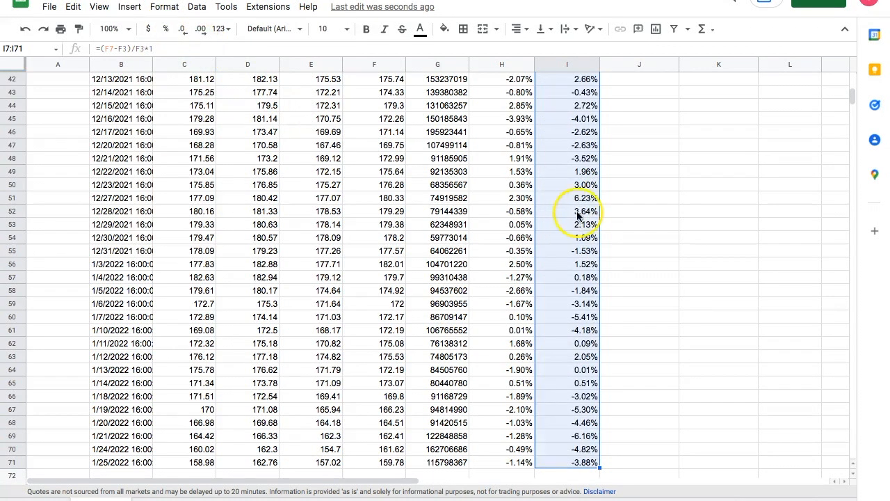
Change the header in J2 to 20 DAYS RETURN.
{"action": "scroll", "coordinate": [578, 216], "scroll_direction": "up", "scroll_amount": 10}
{"action": "left_click", "coordinate": [623, 158]}
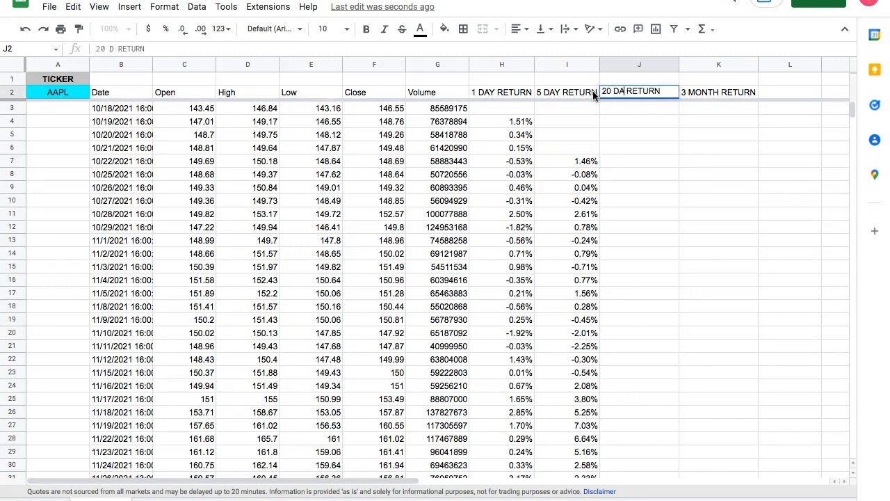
{"action": "type", "text": "YS"}
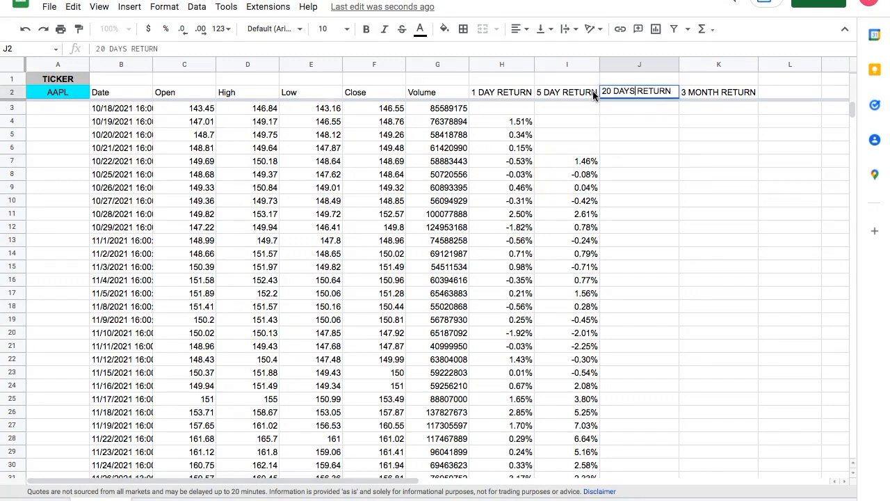
{"action": "left_click", "coordinate": [634, 180]}
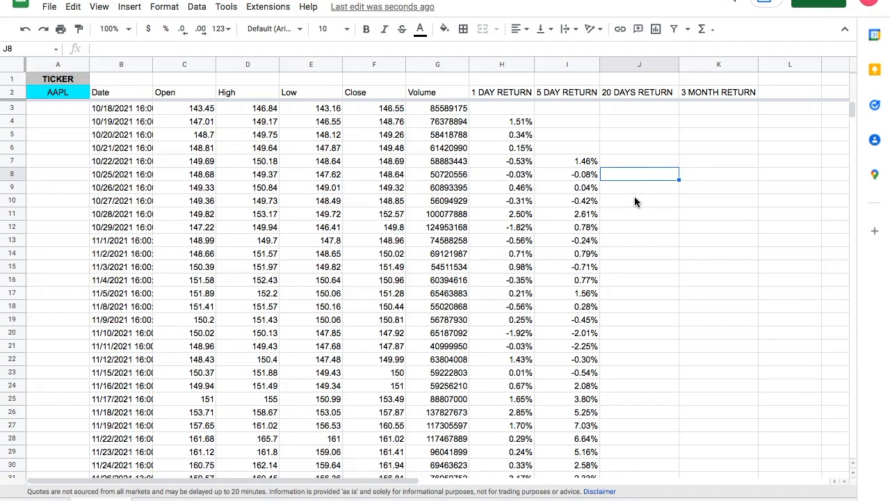
Enter the 20 day return formula =(F23-F3)/F3*1 in cell J23, twenty rows below the first price row.
{"action": "left_click", "coordinate": [12, 108]}
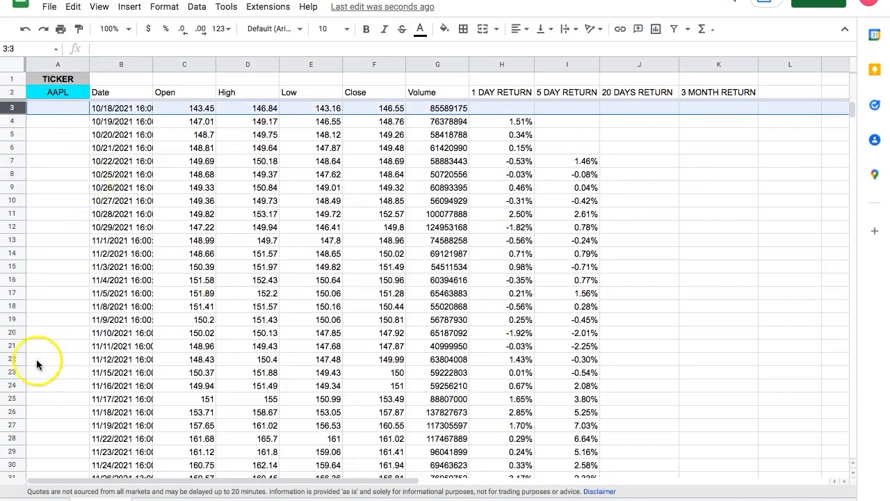
{"action": "left_click", "coordinate": [12, 373]}
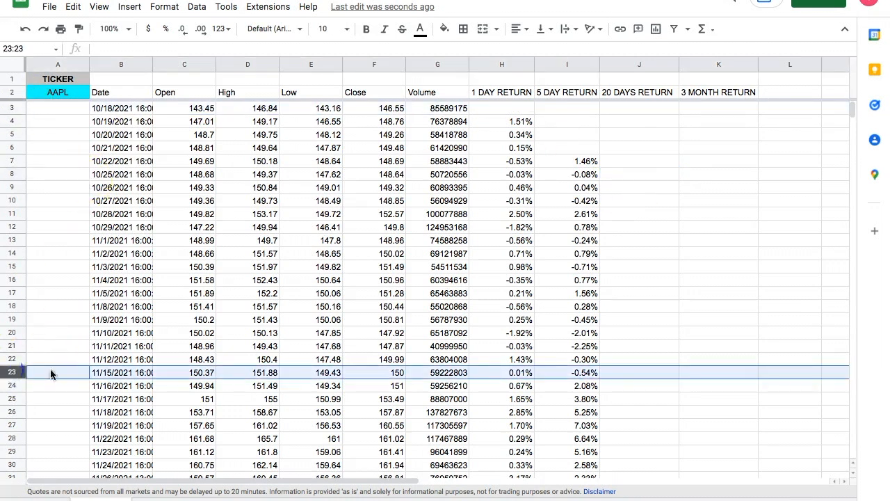
{"action": "left_click", "coordinate": [630, 371]}
{"action": "type", "text": "=F"}
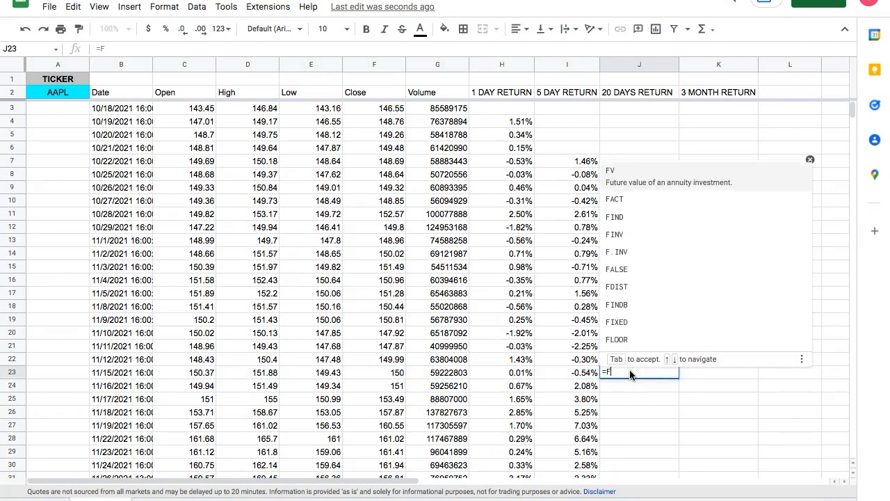
{"action": "type", "text": "23-F3"}
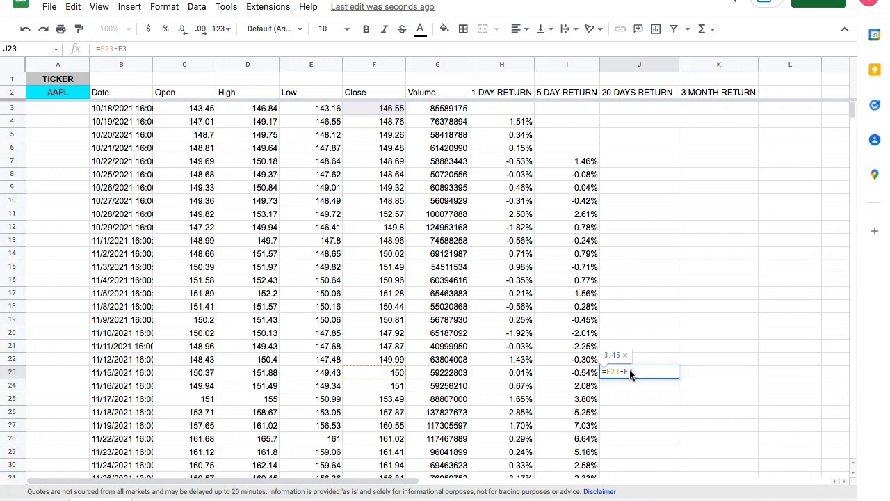
{"action": "type", "text": ")"}
{"action": "key", "text": "Left"}
{"action": "key", "text": "Left"}
{"action": "key", "text": "Left"}
{"action": "key", "text": "Left"}
{"action": "key", "text": "Left"}
{"action": "key", "text": "Left"}
{"action": "key", "text": "Left"}
{"action": "type", "text": "("}
{"action": "type", "text": "/F3"}
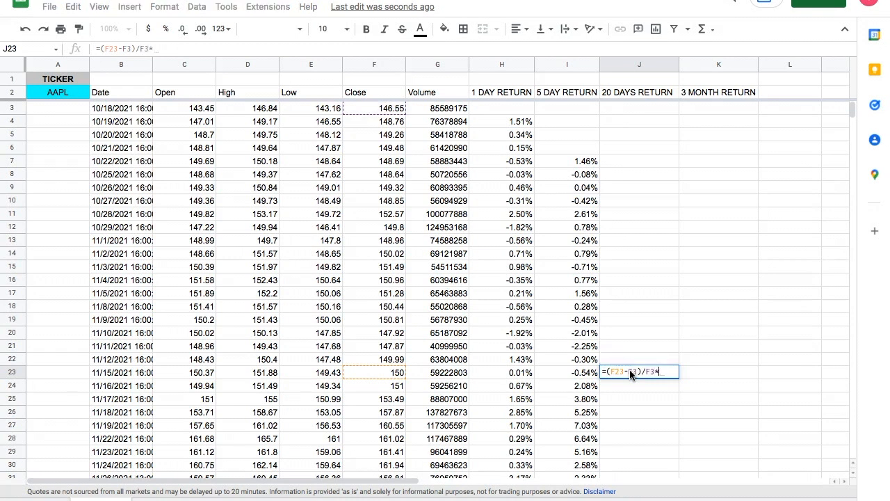
{"action": "key", "text": "Return"}
Fill the 20 day return formula down column J and format J23:J71 as percentages.
{"action": "left_click", "coordinate": [695, 453]}
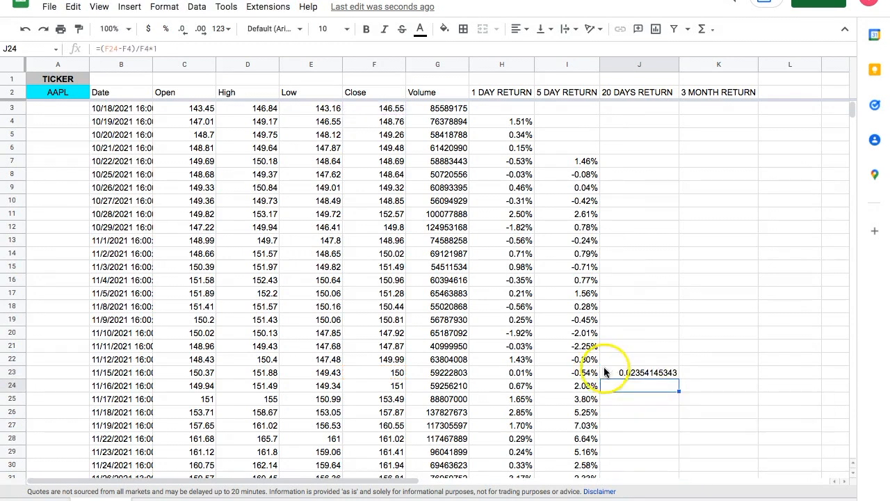
{"action": "left_click", "coordinate": [619, 372]}
{"action": "key", "text": "ctrl+shift+Down"}
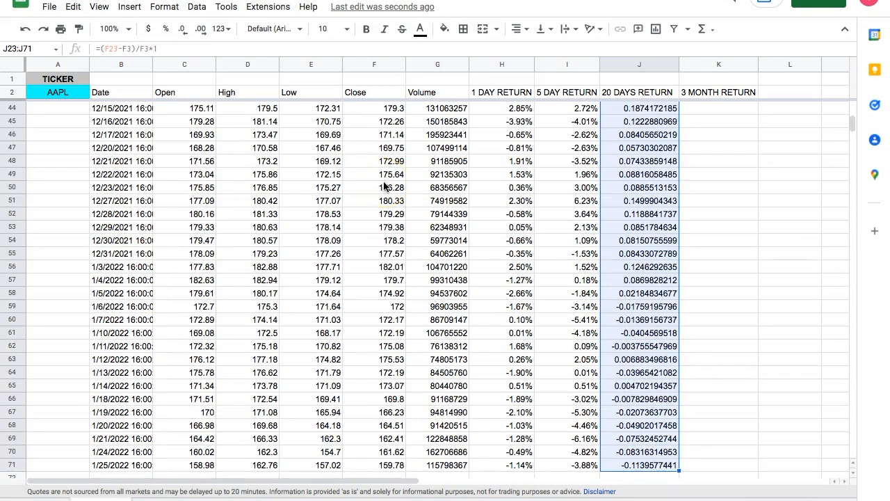
{"action": "left_click", "coordinate": [167, 29]}
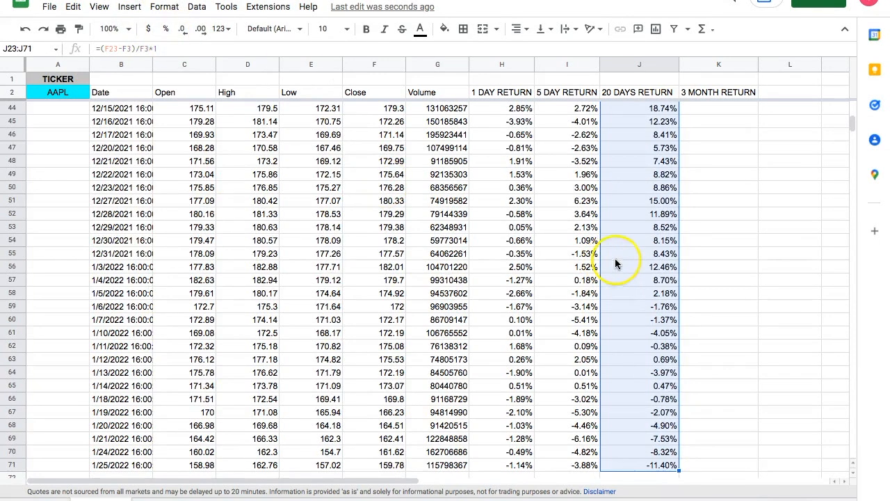
{"action": "left_click", "coordinate": [785, 293]}
Enter the 3 month return formula =(F63-F3)/F3*1 in cell K63, sixty rows below the first price row.
{"action": "scroll", "coordinate": [738, 284], "scroll_direction": "up", "scroll_amount": 10}
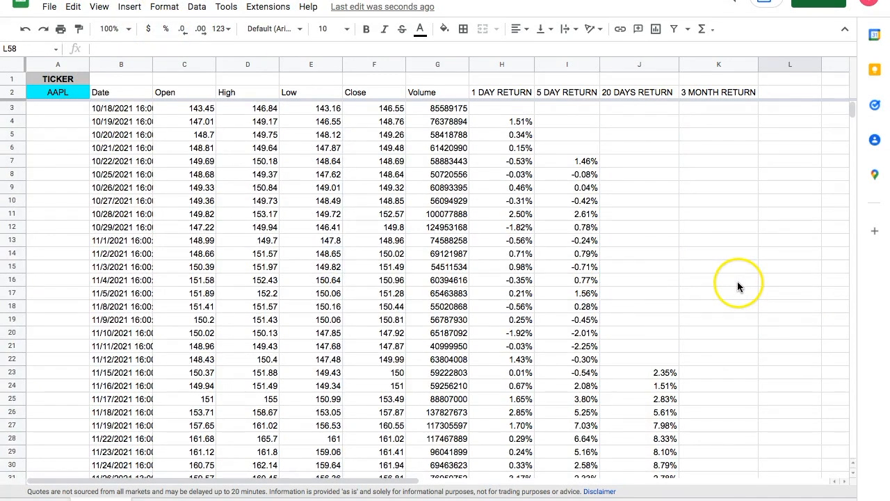
{"action": "scroll", "coordinate": [736, 282], "scroll_direction": "down", "scroll_amount": 1}
{"action": "scroll", "coordinate": [737, 283], "scroll_direction": "up", "scroll_amount": 1}
{"action": "left_click", "coordinate": [718, 385]}
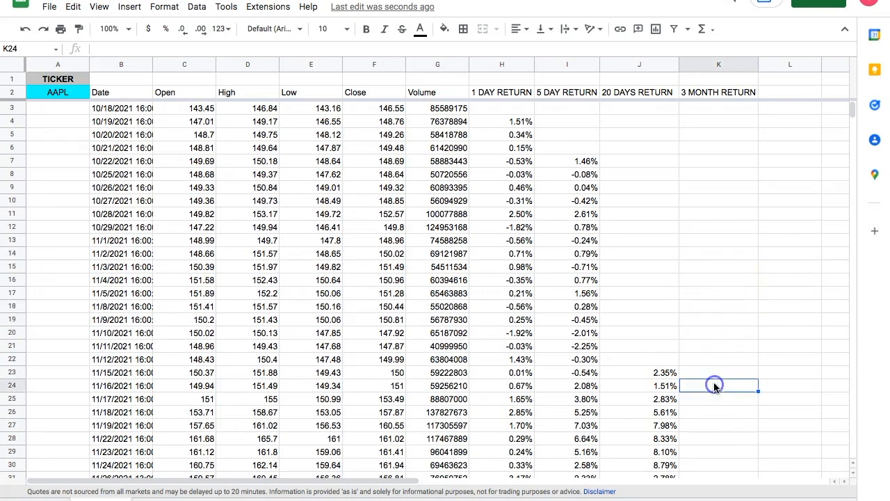
{"action": "scroll", "coordinate": [719, 383], "scroll_direction": "down", "scroll_amount": 1}
{"action": "scroll", "coordinate": [718, 384], "scroll_direction": "down", "scroll_amount": 12}
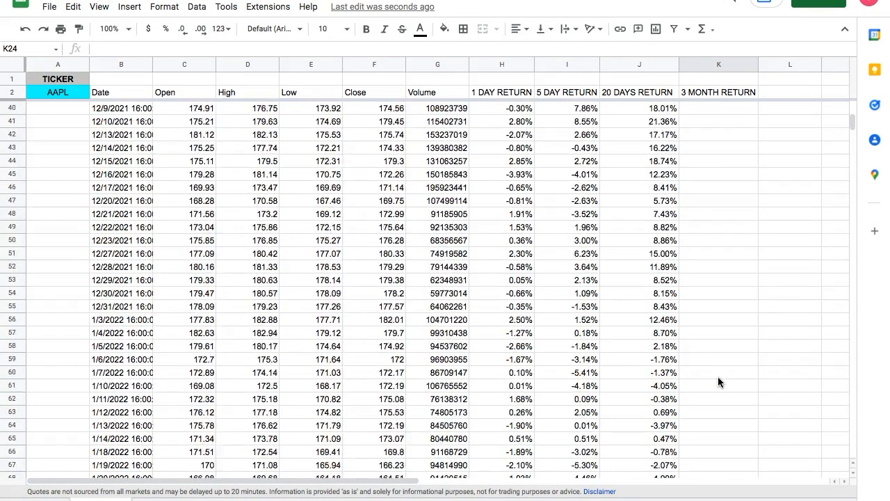
{"action": "left_click", "coordinate": [719, 407]}
{"action": "left_click", "coordinate": [720, 387]}
{"action": "left_click", "coordinate": [723, 376]}
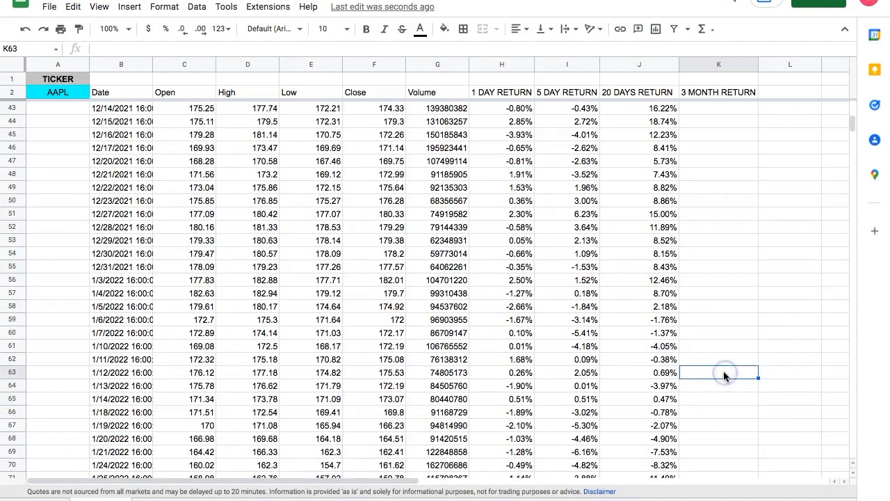
{"action": "type", "text": "="}
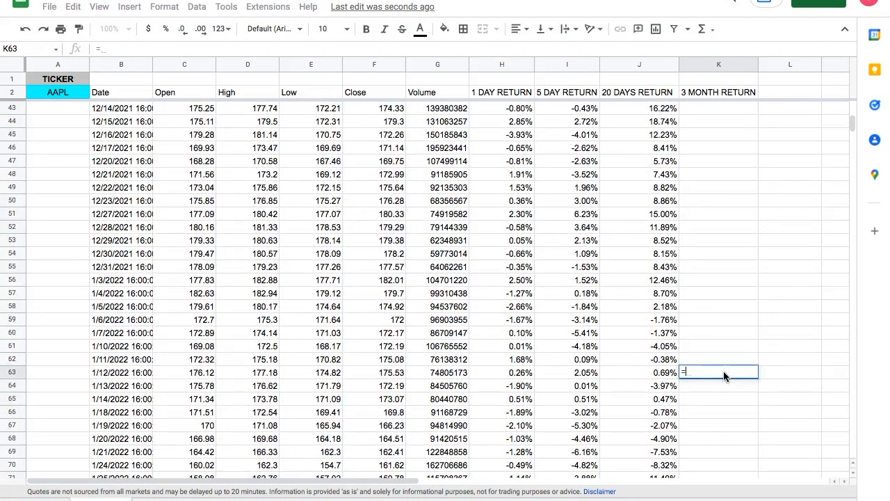
{"action": "type", "text": "(F6"}
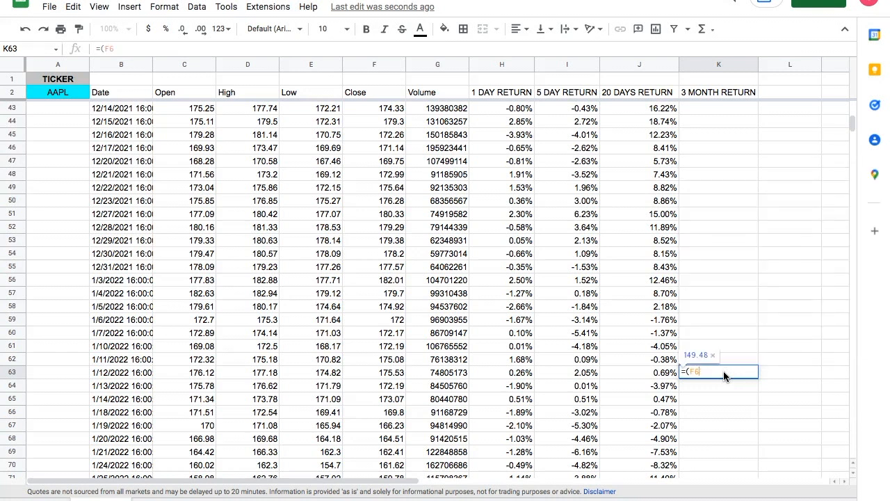
{"action": "type", "text": "3-F3)/F3*"}
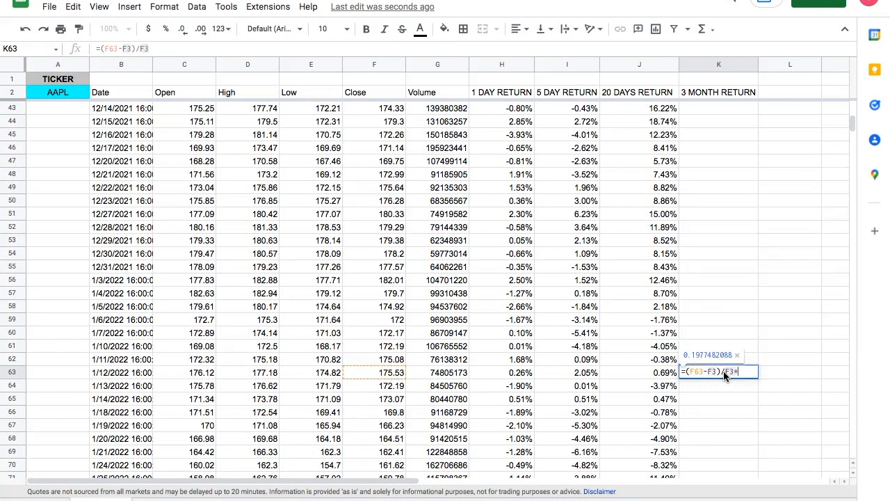
{"action": "type", "text": "1"}
{"action": "key", "text": "Return"}
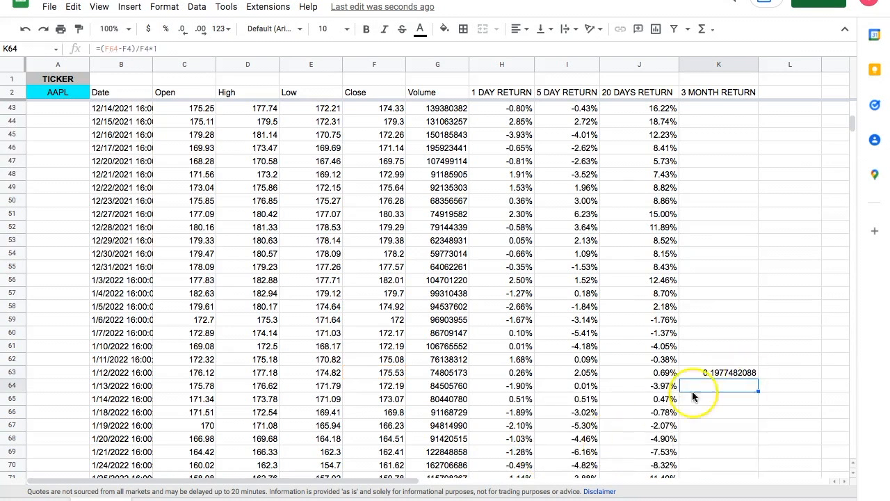
Fill the 3 month return formula down column K and format K63:K71 as percentages.
{"action": "left_click", "coordinate": [734, 374]}
{"action": "key", "text": "ctrl+shift+Down"}
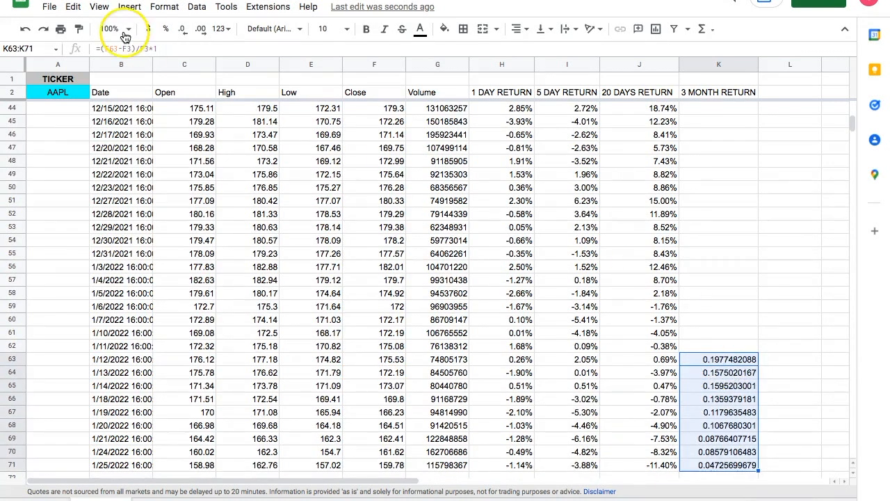
{"action": "left_click", "coordinate": [162, 32]}
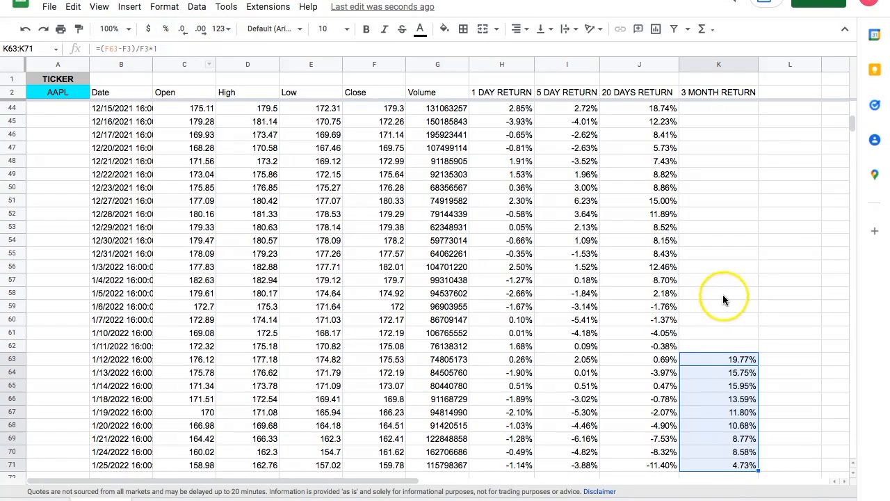
{"action": "scroll", "coordinate": [722, 299], "scroll_direction": "up", "scroll_amount": 10}
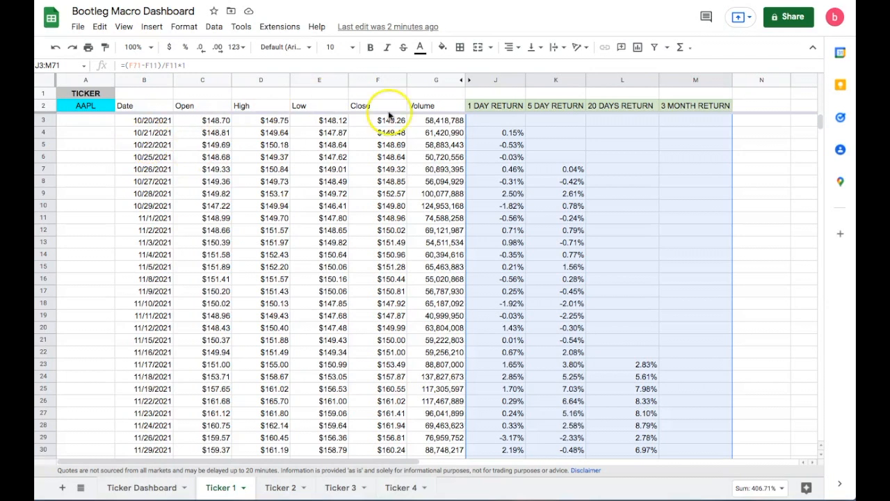
{"action": "left_click", "coordinate": [498, 106]}
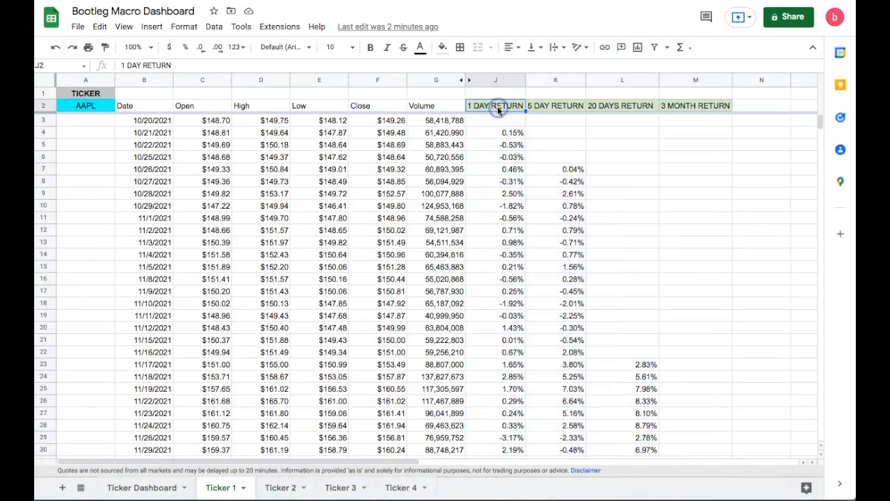
{"action": "left_click", "coordinate": [560, 104]}
{"action": "left_click", "coordinate": [630, 105]}
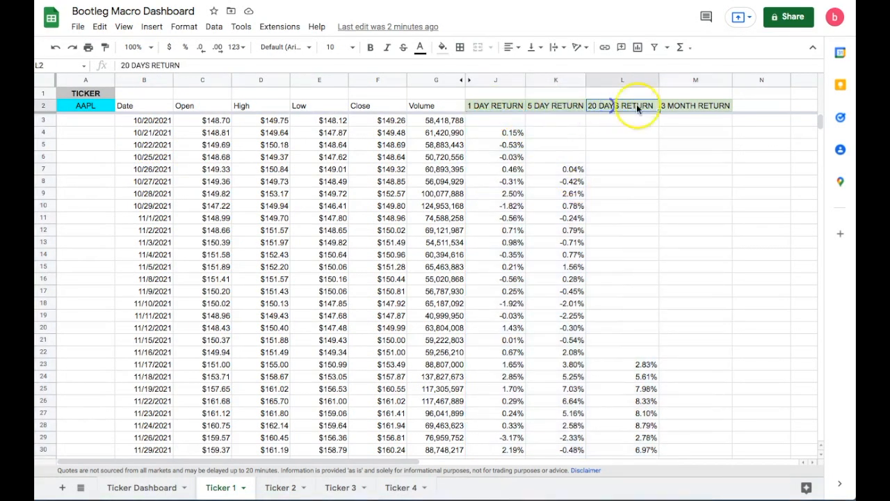
{"action": "left_click", "coordinate": [685, 108]}
Select the return cells J4:M71 on the Ticker 1 sheet and open conditional formatting for them.
{"action": "left_click", "coordinate": [507, 133]}
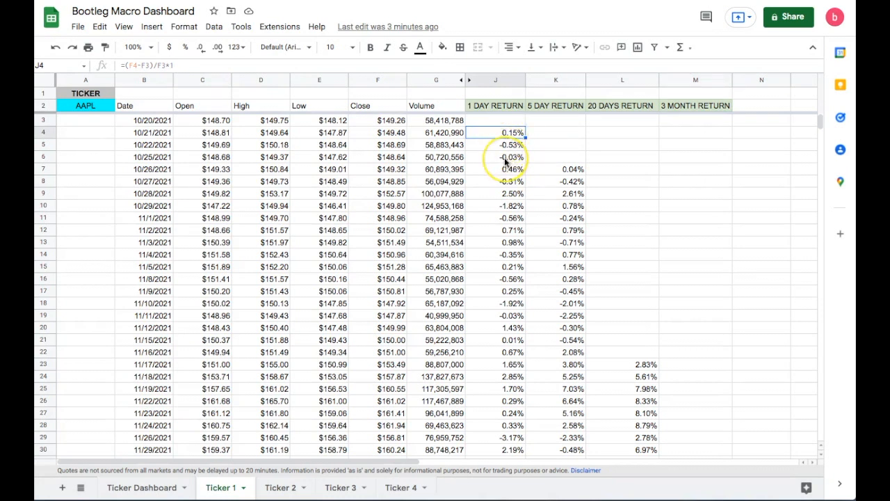
{"action": "scroll", "coordinate": [504, 157], "scroll_direction": "down", "scroll_amount": 1}
{"action": "scroll", "coordinate": [504, 157], "scroll_direction": "up", "scroll_amount": 1}
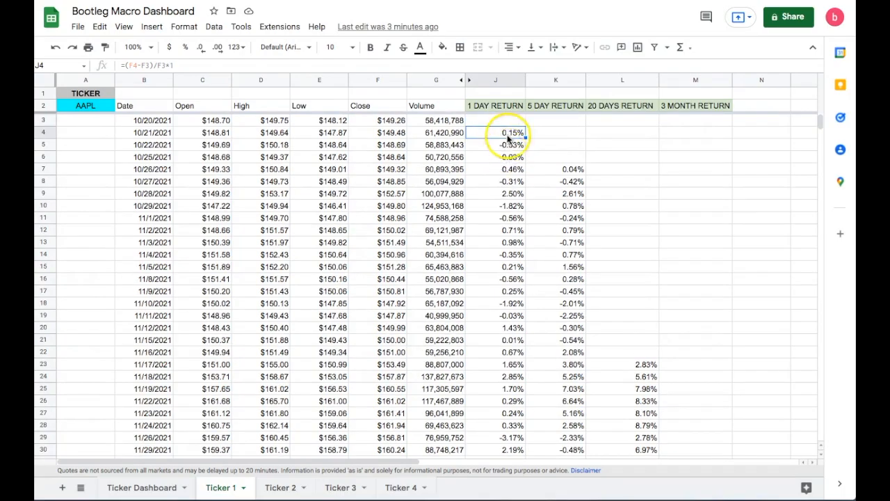
{"action": "key", "text": "shift+Right"}
{"action": "key", "text": "shift+Right"}
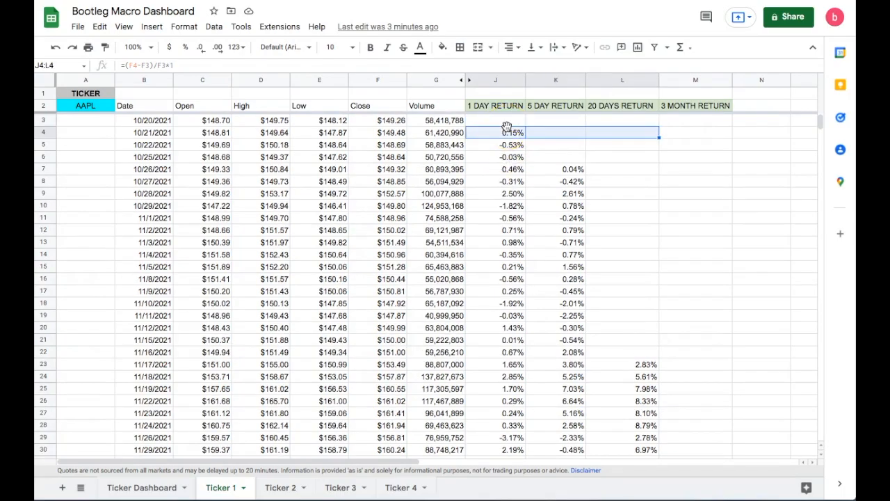
{"action": "key", "text": "shift+Right"}
{"action": "key", "text": "ctrl+shift+Down"}
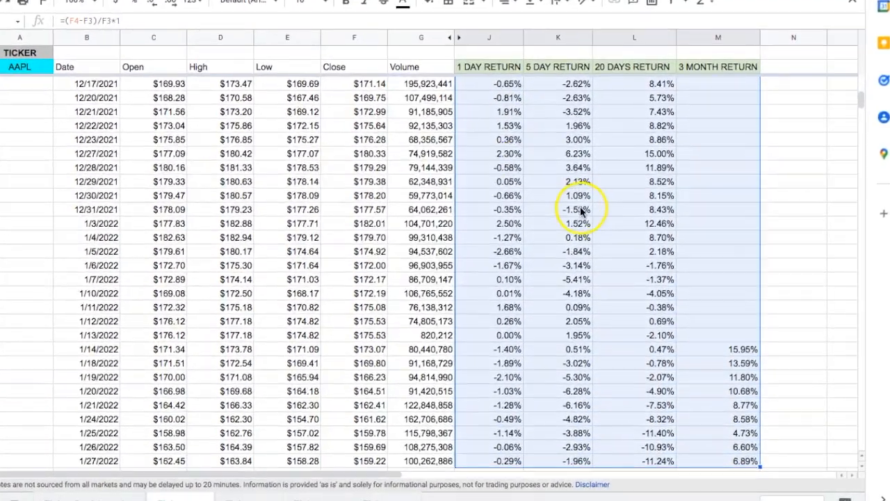
{"action": "right_click", "coordinate": [581, 213]}
{"action": "mouse_move", "coordinate": [692, 500]}
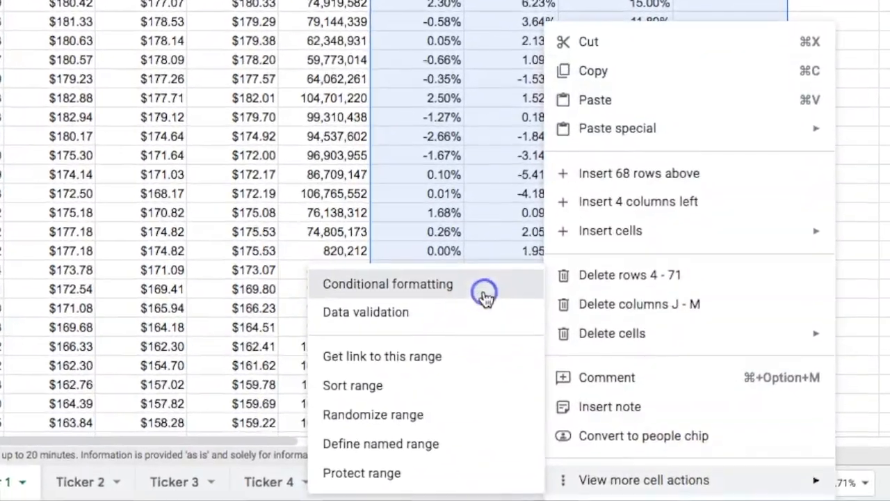
{"action": "left_click", "coordinate": [484, 297]}
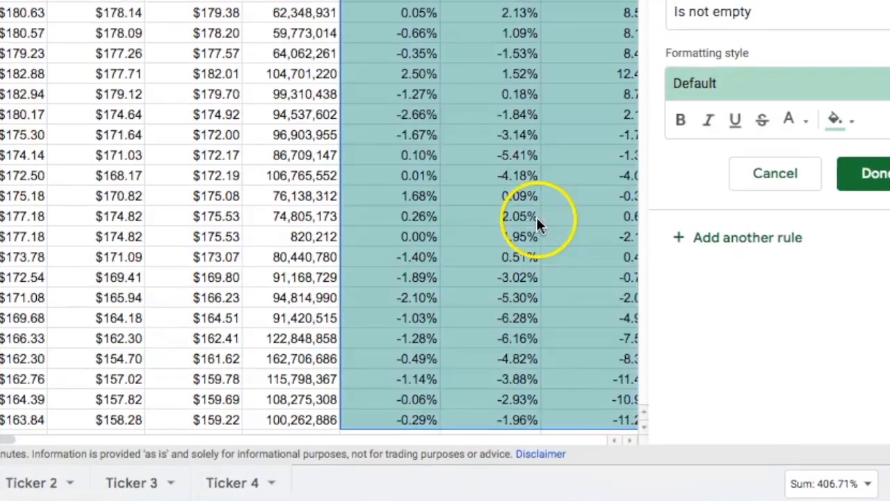
Set the conditional format rule for J4:M71 to apply the default green fill to values greater than 0.
{"action": "left_click", "coordinate": [750, 12]}
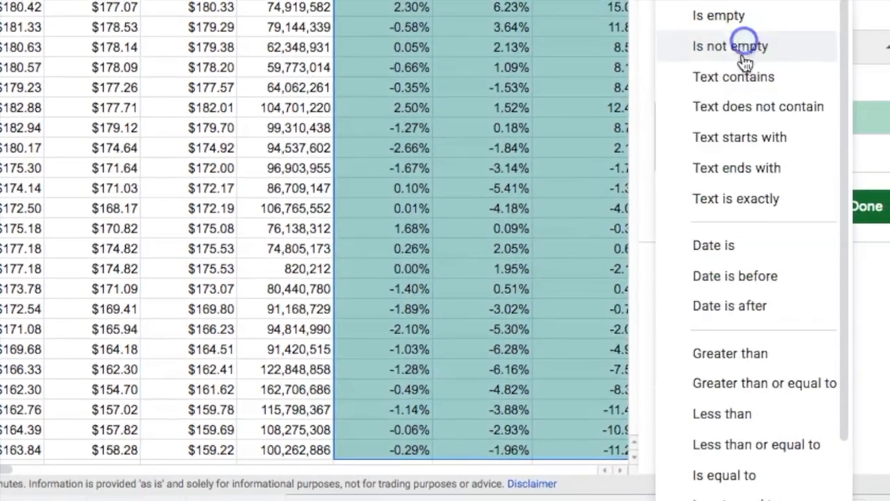
{"action": "left_click", "coordinate": [752, 351]}
{"action": "left_click", "coordinate": [675, 133]}
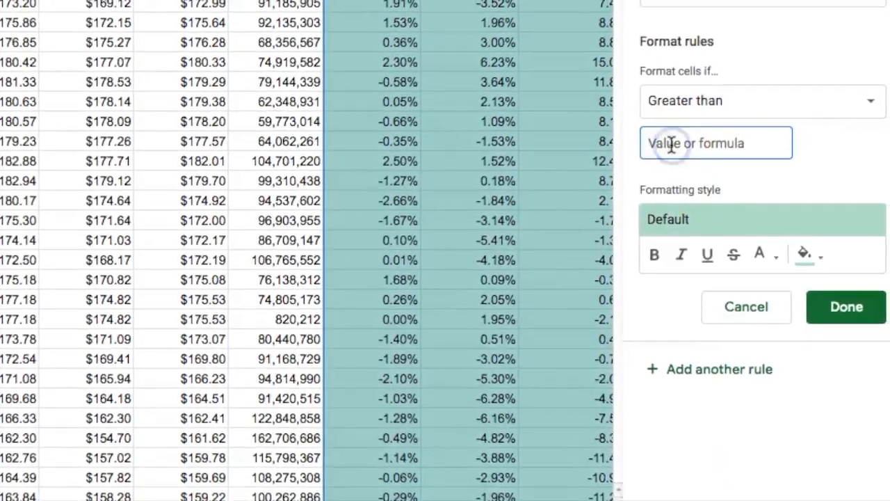
{"action": "type", "text": "0"}
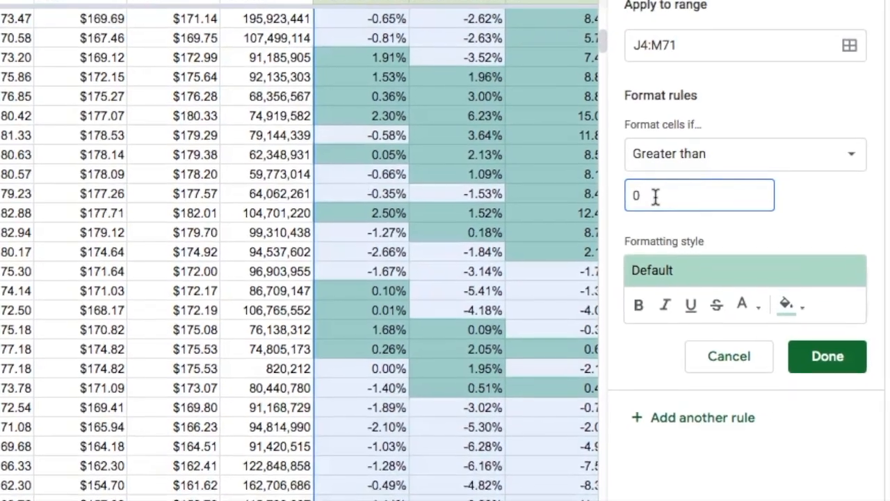
Add a second rule for J4:M71 that gives values less than 0 a light red fill, and save the rules.
{"action": "left_click", "coordinate": [746, 424]}
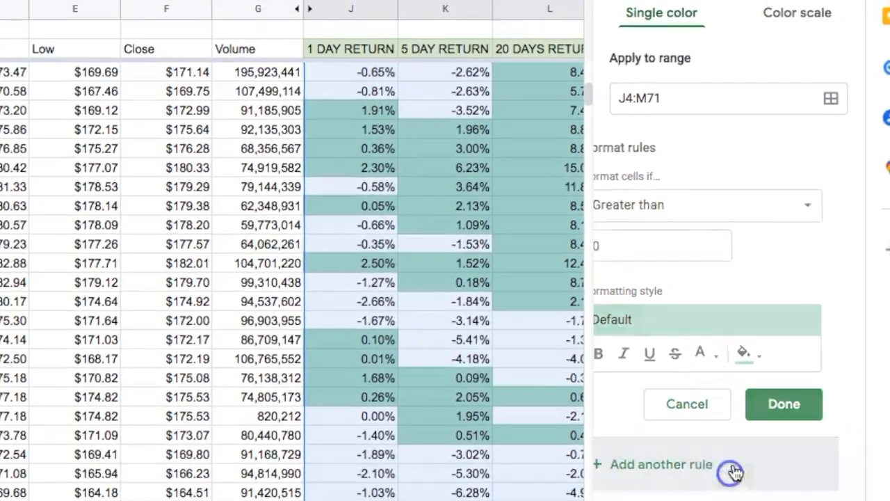
{"action": "left_click", "coordinate": [704, 210]}
{"action": "left_click", "coordinate": [623, 316]}
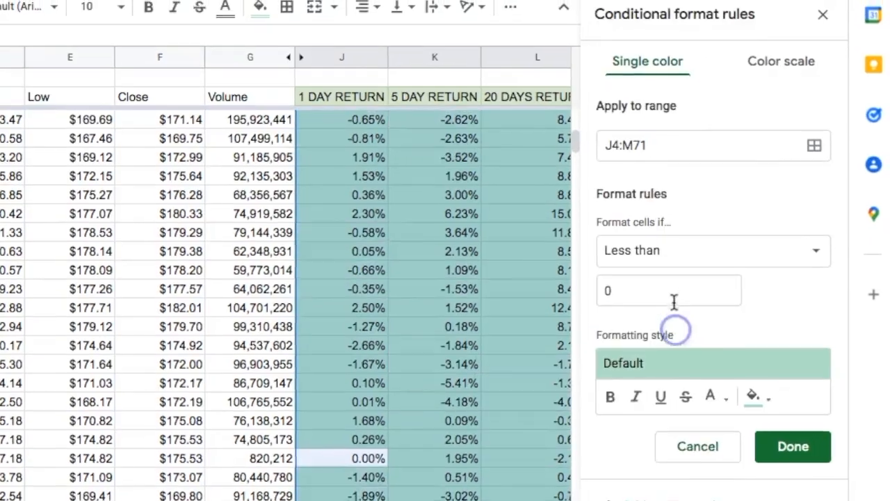
{"action": "left_click", "coordinate": [740, 373]}
{"action": "left_click", "coordinate": [778, 424]}
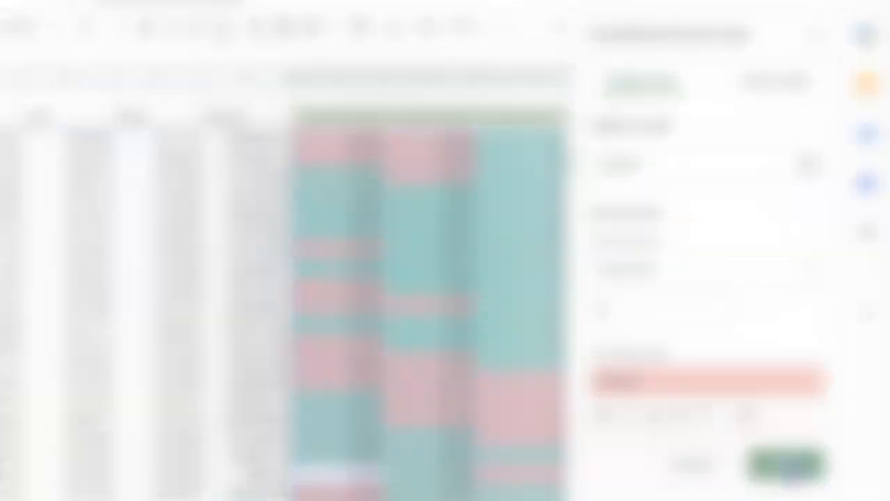
{"action": "left_click", "coordinate": [789, 465]}
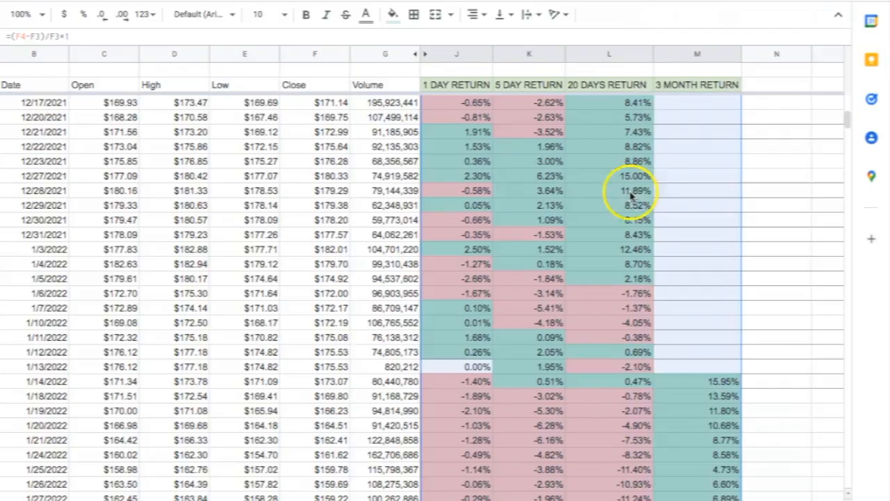
Examine the color coding of the return columns up to the first data rows and clear the selection.
{"action": "scroll", "coordinate": [612, 200], "scroll_direction": "right", "scroll_amount": 2}
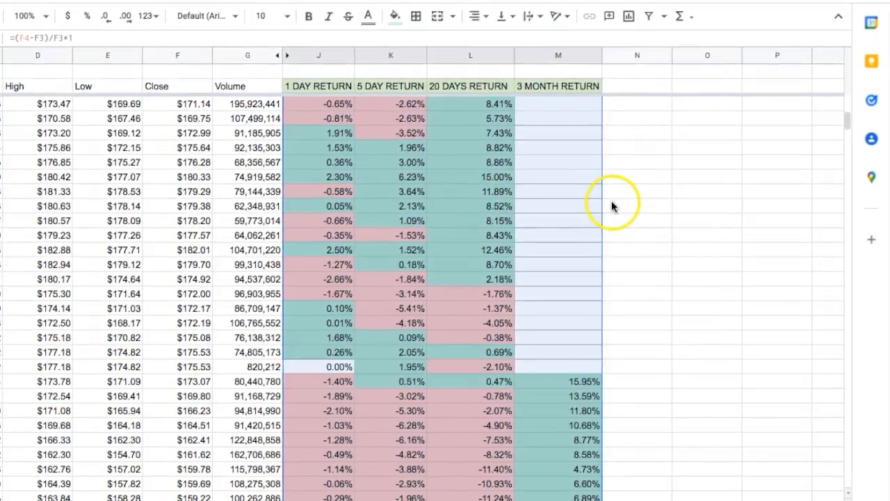
{"action": "scroll", "coordinate": [612, 201], "scroll_direction": "up", "scroll_amount": 12}
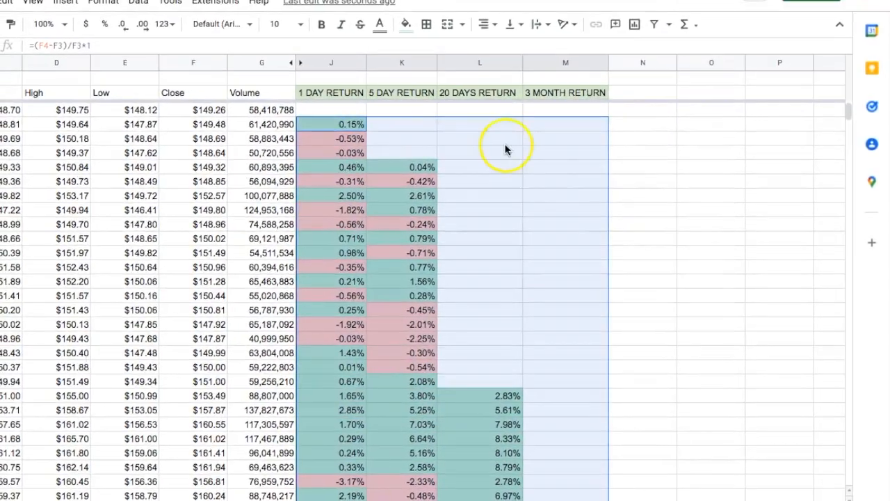
{"action": "left_click", "coordinate": [642, 151]}
Reselect the return cells from J4 across to column M and down to row 71.
{"action": "left_click_drag", "start_coordinate": [338, 125], "coordinate": [603, 367]}
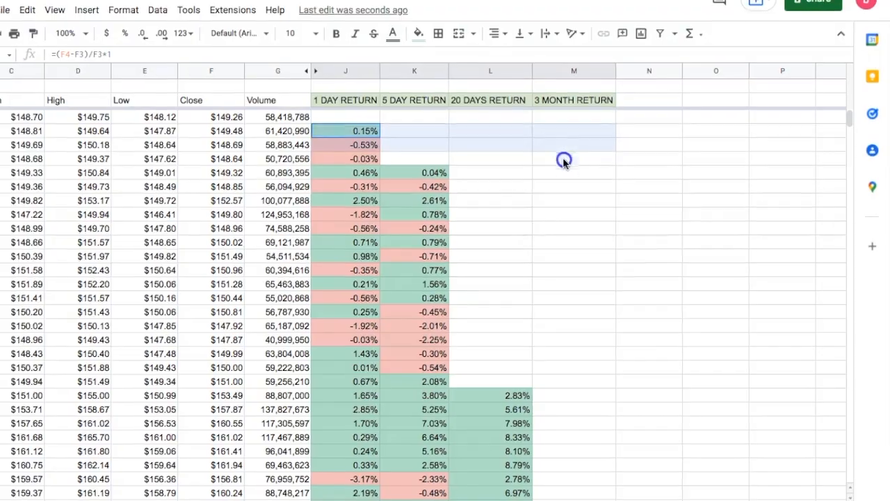
{"action": "left_click", "coordinate": [649, 326]}
{"action": "left_click", "coordinate": [356, 131]}
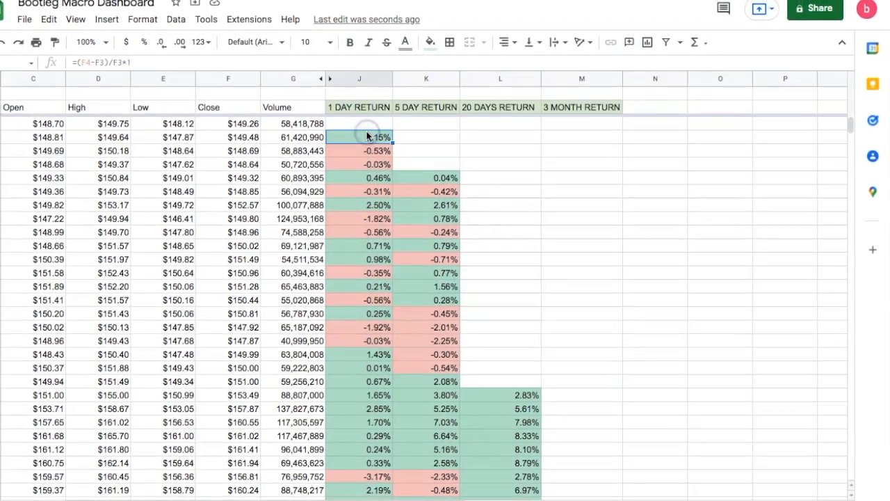
{"action": "key", "text": "shift+Right"}
{"action": "key", "text": "shift+Right"}
{"action": "key", "text": "shift+Right"}
{"action": "key", "text": "super+shift+Down"}
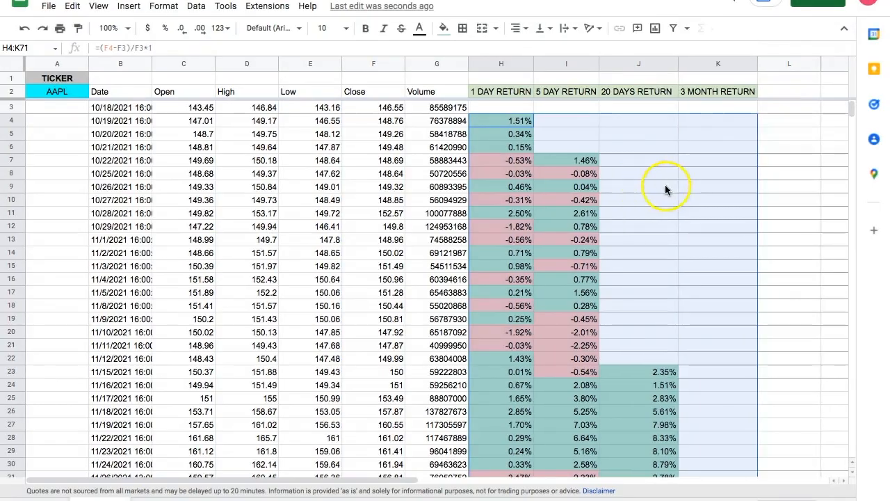
Examine the color-coded 1 day, 5 day, 20 day and 3 month returns in columns H to K down to row 71.
{"action": "scroll", "coordinate": [678, 182], "scroll_direction": "right", "scroll_amount": 5}
{"action": "left_click", "coordinate": [581, 186]}
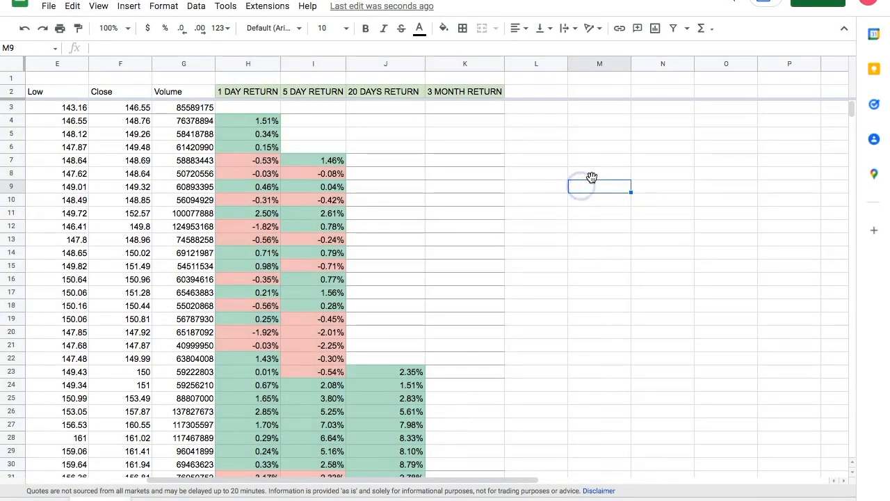
{"action": "scroll", "coordinate": [592, 178], "scroll_direction": "down", "scroll_amount": 10}
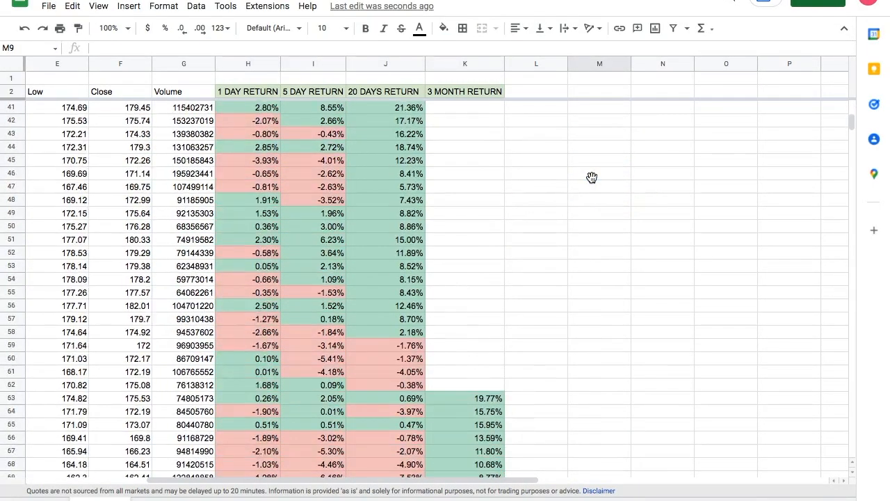
{"action": "scroll", "coordinate": [429, 213], "scroll_direction": "down", "scroll_amount": 3}
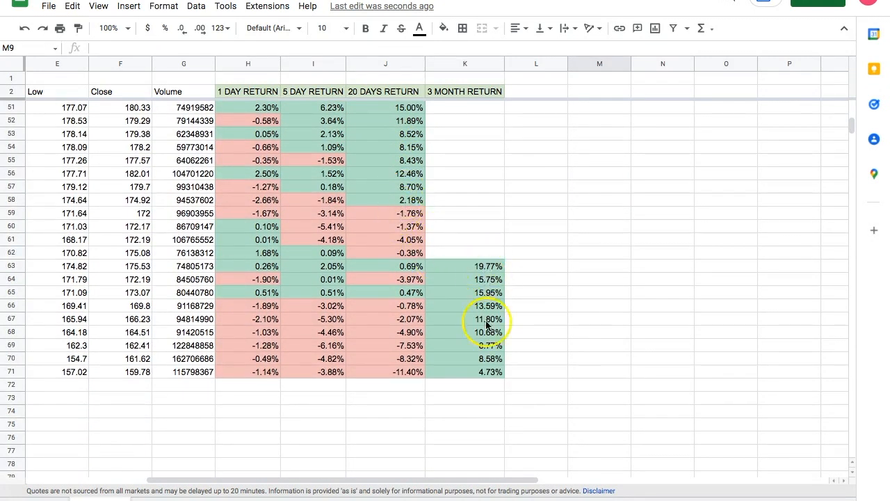
{"action": "scroll", "coordinate": [481, 322], "scroll_direction": "left", "scroll_amount": 1}
{"action": "scroll", "coordinate": [481, 321], "scroll_direction": "left", "scroll_amount": 1}
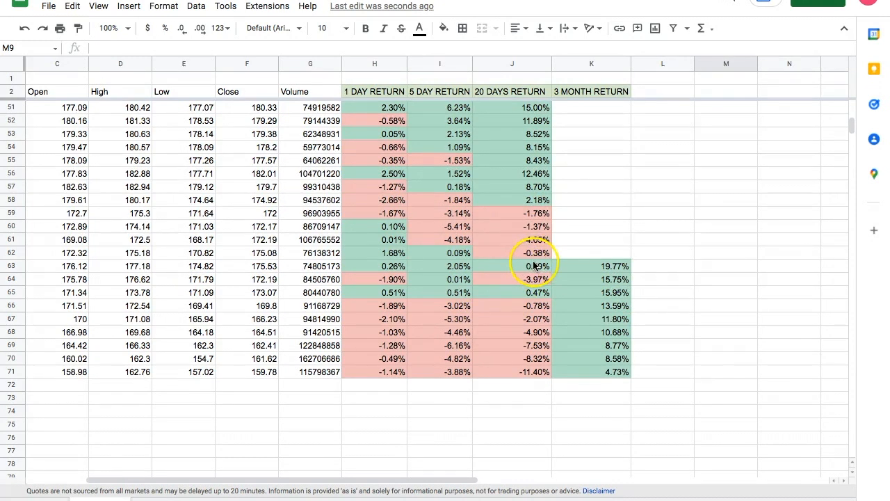
Check the GOOGLEFINANCE formula in B2, then change the ticker in A2 to CRM.
{"action": "scroll", "coordinate": [533, 263], "scroll_direction": "left", "scroll_amount": 2}
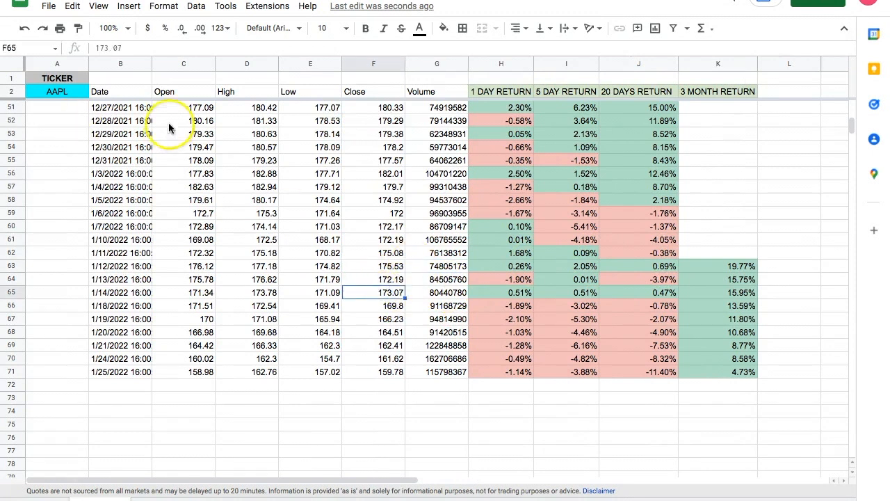
{"action": "left_click", "coordinate": [106, 92]}
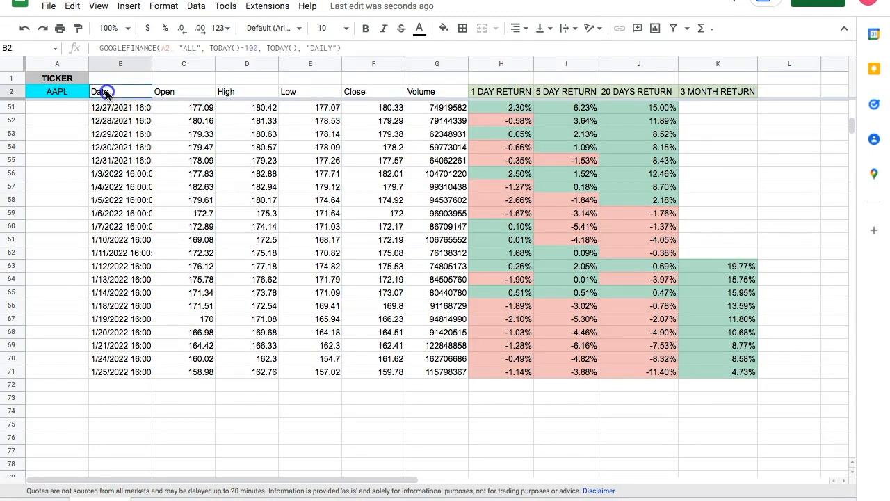
{"action": "left_click", "coordinate": [255, 48]}
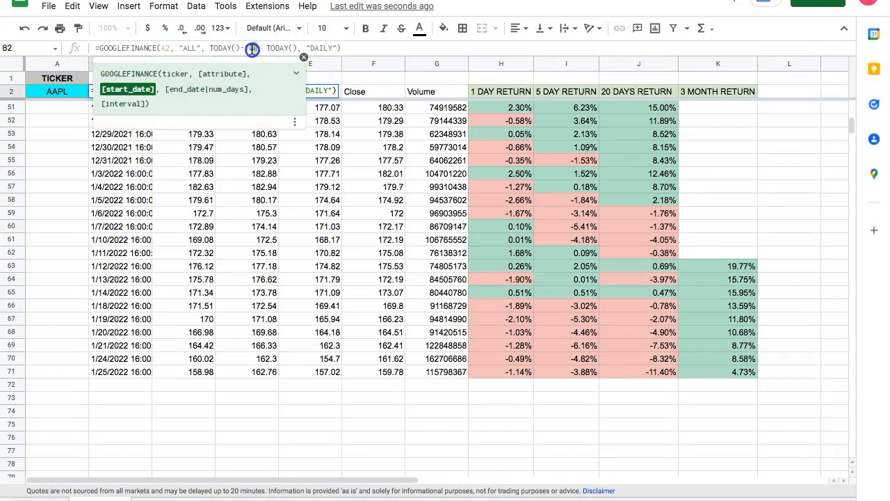
{"action": "left_click", "coordinate": [61, 99]}
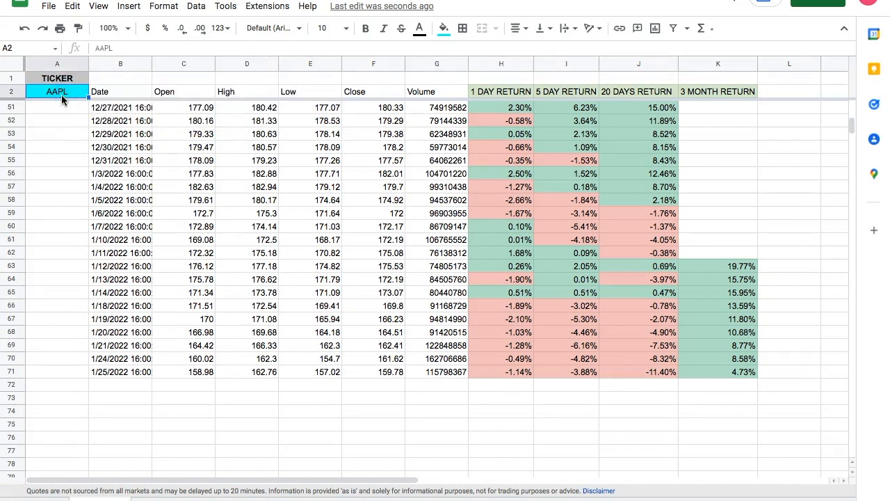
{"action": "type", "text": "CRM"}
{"action": "key", "text": "Return"}
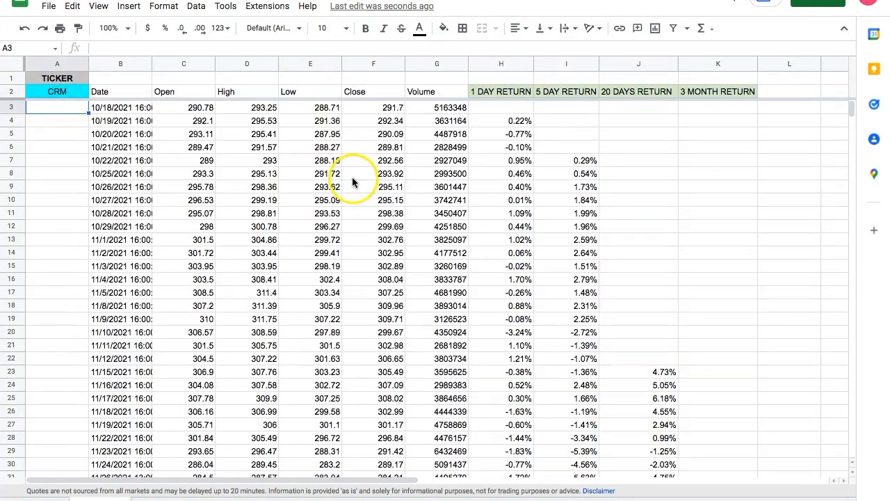
Examine the CRM prices and color-coded returns down the sheet, including the row for 11/23/2021.
{"action": "scroll", "coordinate": [356, 167], "scroll_direction": "down", "scroll_amount": 2}
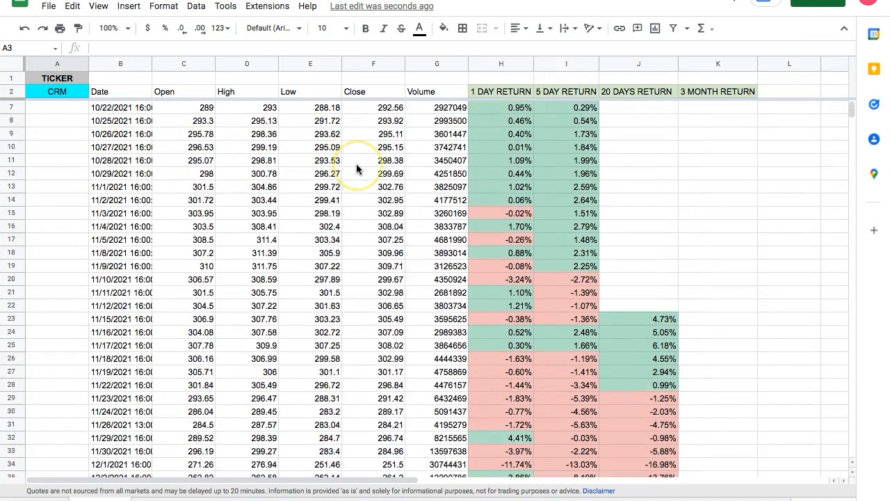
{"action": "scroll", "coordinate": [356, 167], "scroll_direction": "down", "scroll_amount": 3}
{"action": "scroll", "coordinate": [563, 203], "scroll_direction": "down", "scroll_amount": 3}
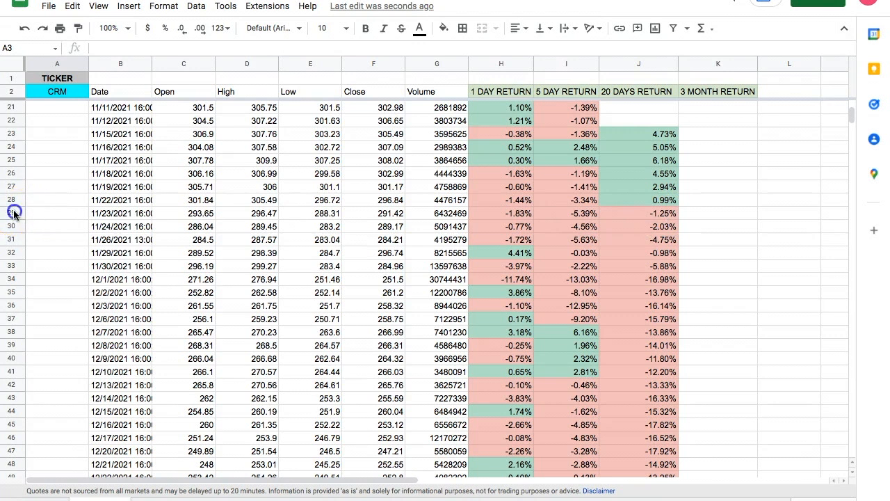
{"action": "left_click", "coordinate": [11, 213]}
{"action": "scroll", "coordinate": [409, 225], "scroll_direction": "down", "scroll_amount": 1}
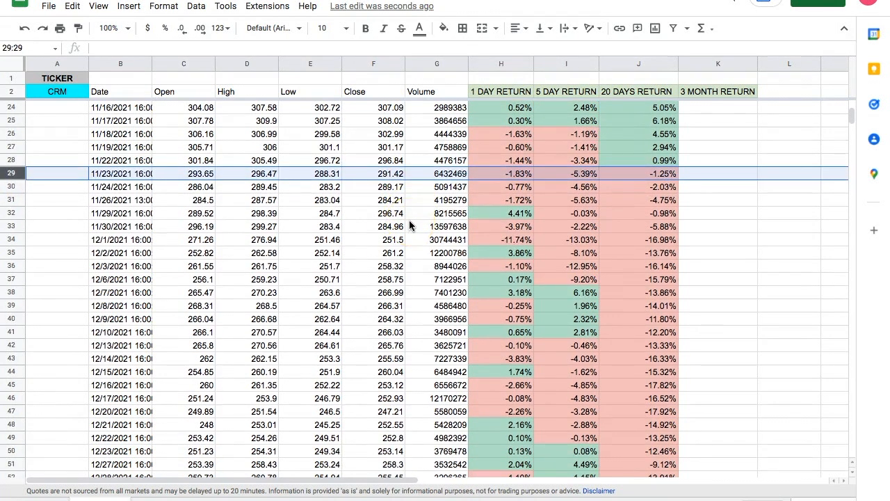
{"action": "scroll", "coordinate": [409, 226], "scroll_direction": "down", "scroll_amount": 2}
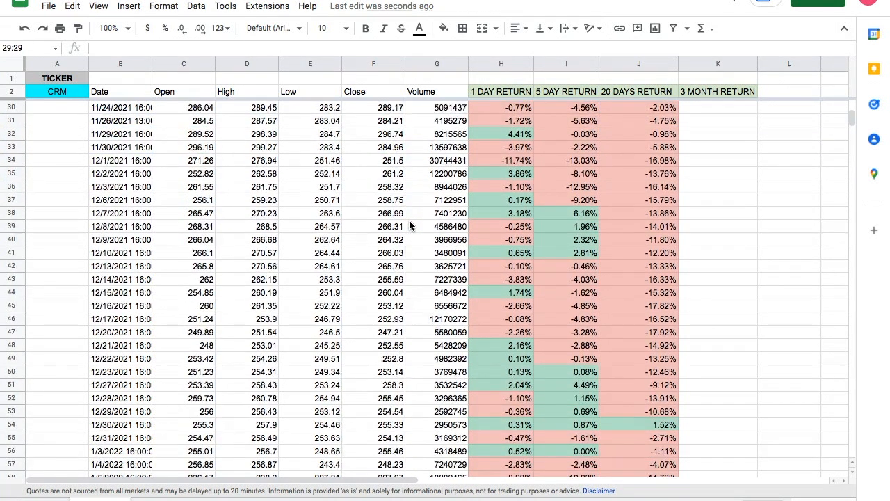
{"action": "scroll", "coordinate": [409, 222], "scroll_direction": "down", "scroll_amount": 7}
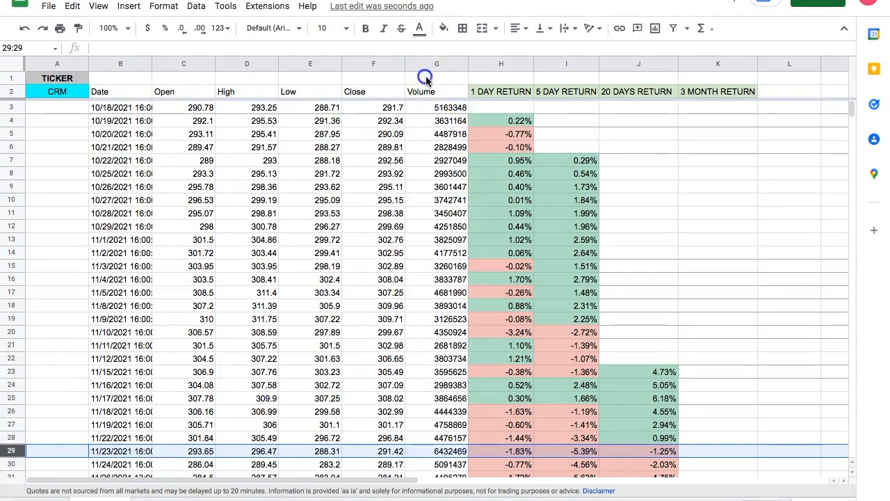
Insert one empty column directly to the right of the Volume column.
{"action": "left_click", "coordinate": [427, 81]}
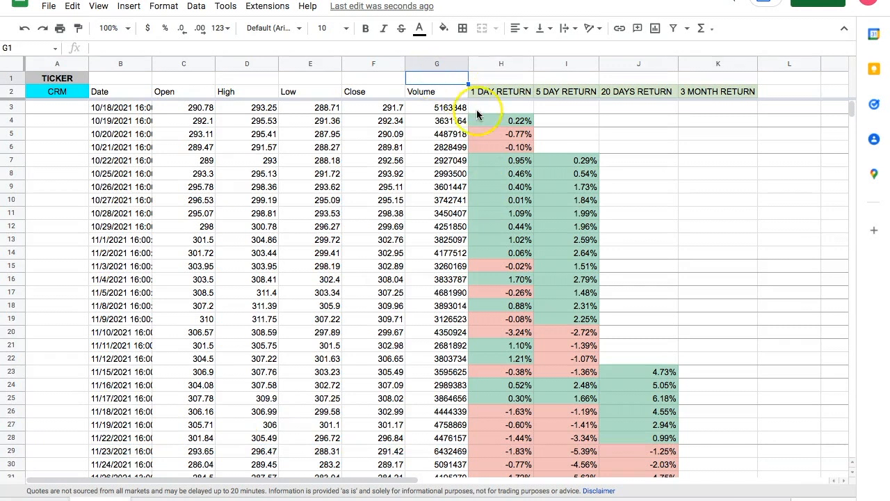
{"action": "left_click", "coordinate": [461, 64]}
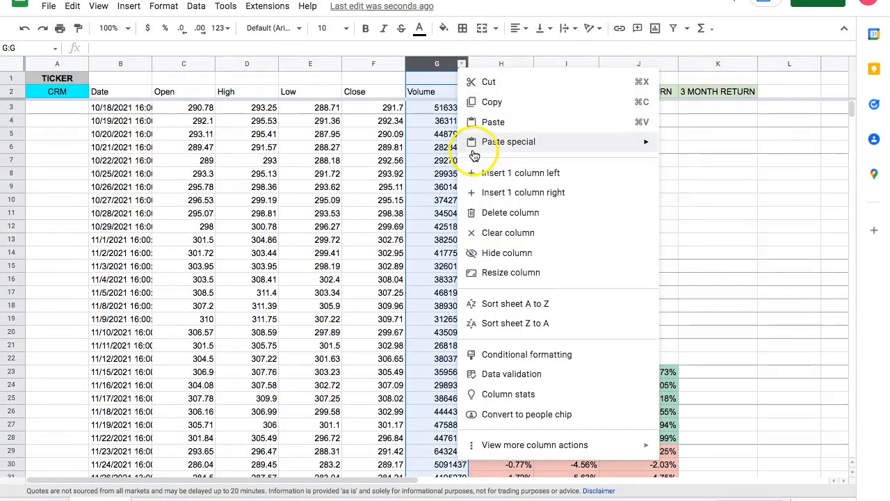
{"action": "left_click", "coordinate": [519, 193]}
{"action": "left_click", "coordinate": [514, 172]}
Enter the header "21 Day Moving Average" in H2 of the new column.
{"action": "left_click", "coordinate": [502, 94]}
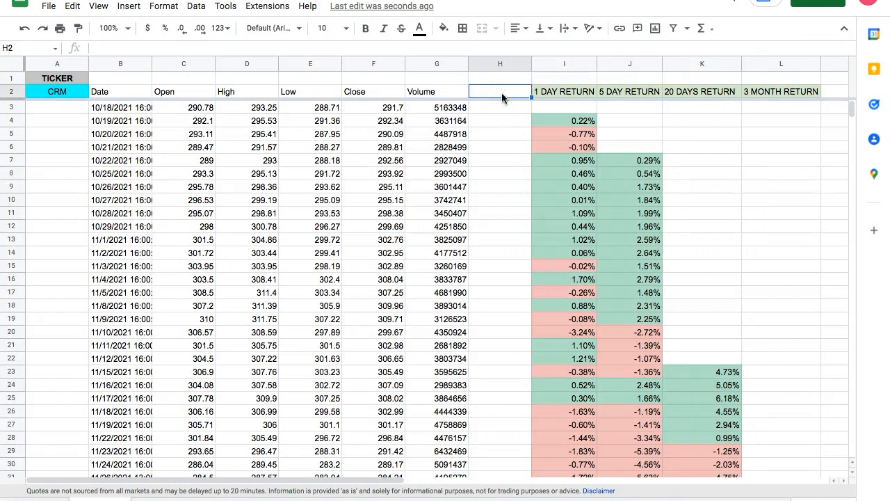
{"action": "type", "text": "MO"}
{"action": "key", "text": "BackSpace"}
{"action": "key", "text": "BackSpace"}
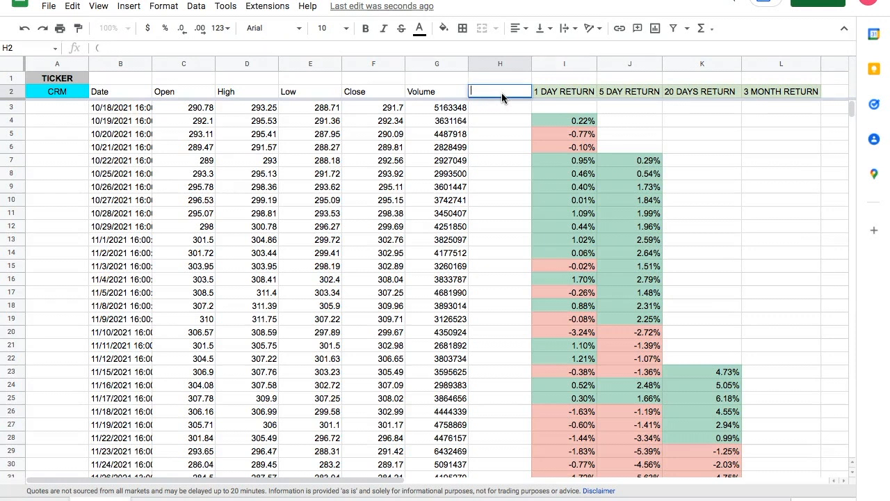
{"action": "key", "text": "BackSpace"}
{"action": "type", "text": "21 Day Moving Average"}
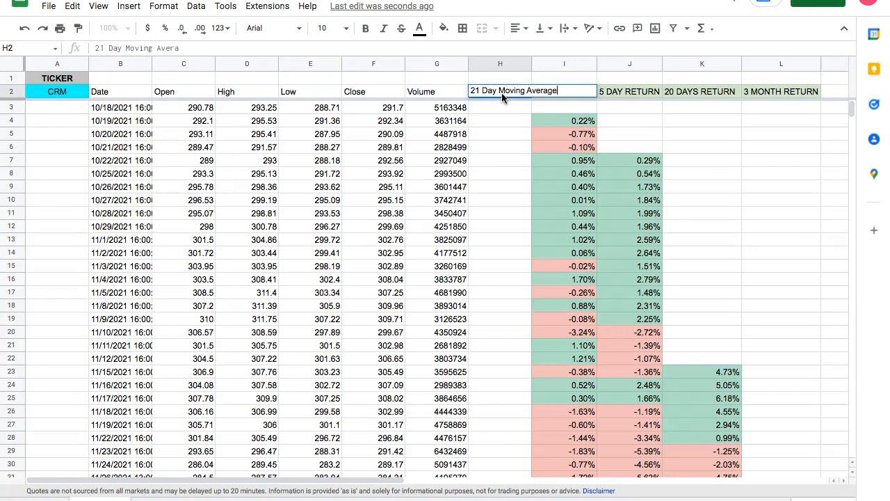
{"action": "key", "text": "Return"}
Set the text of the 21 Day Moving Average header in H2 to wrap within its cell.
{"action": "left_click", "coordinate": [509, 93]}
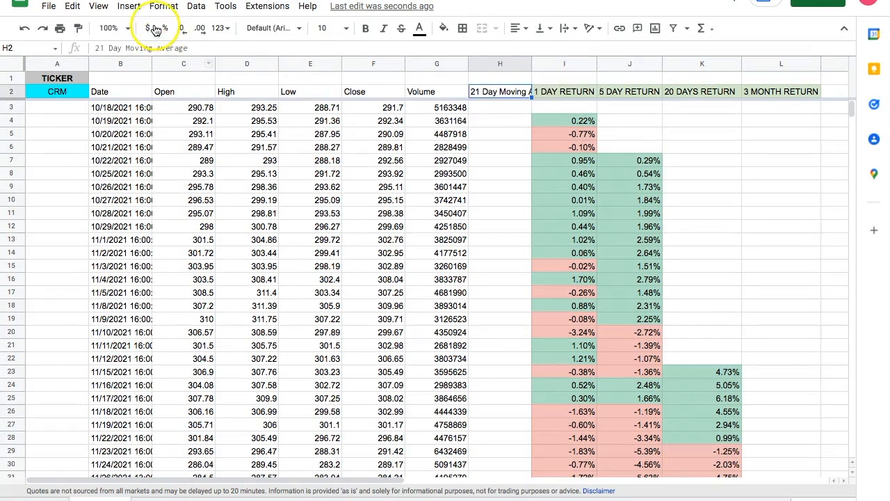
{"action": "left_click", "coordinate": [130, 6]}
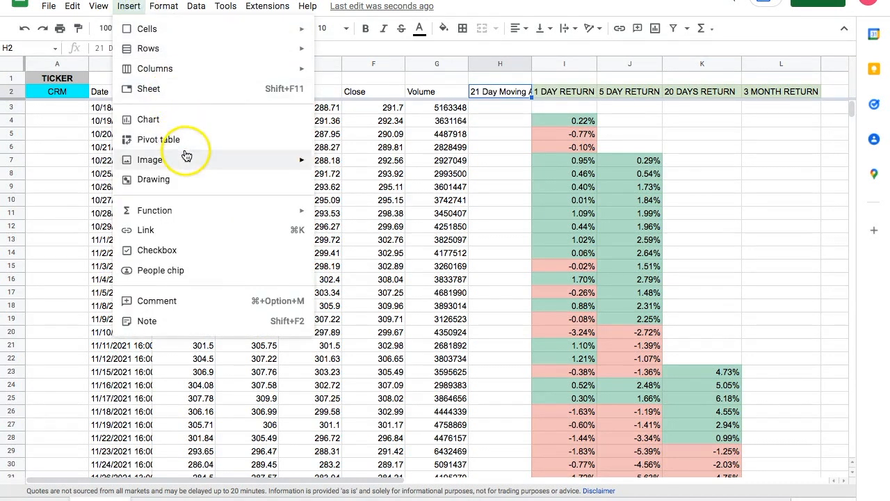
{"action": "left_click", "coordinate": [162, 10]}
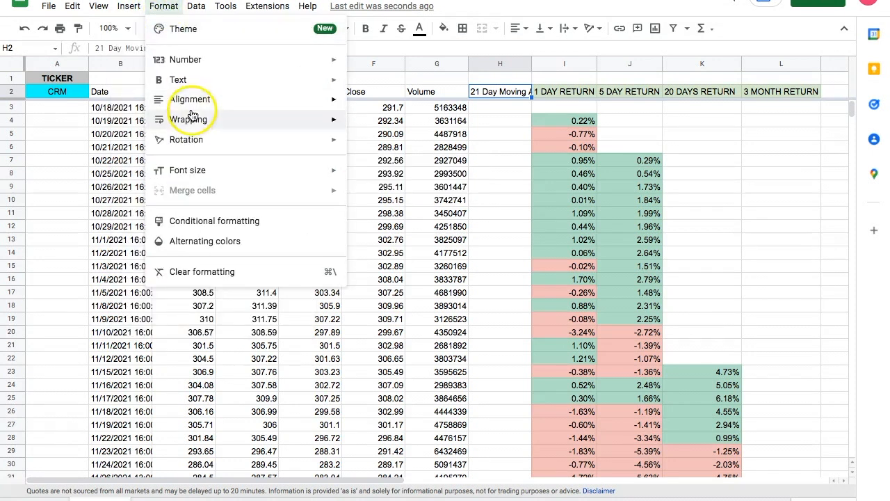
{"action": "mouse_move", "coordinate": [254, 123]}
{"action": "left_click", "coordinate": [392, 145]}
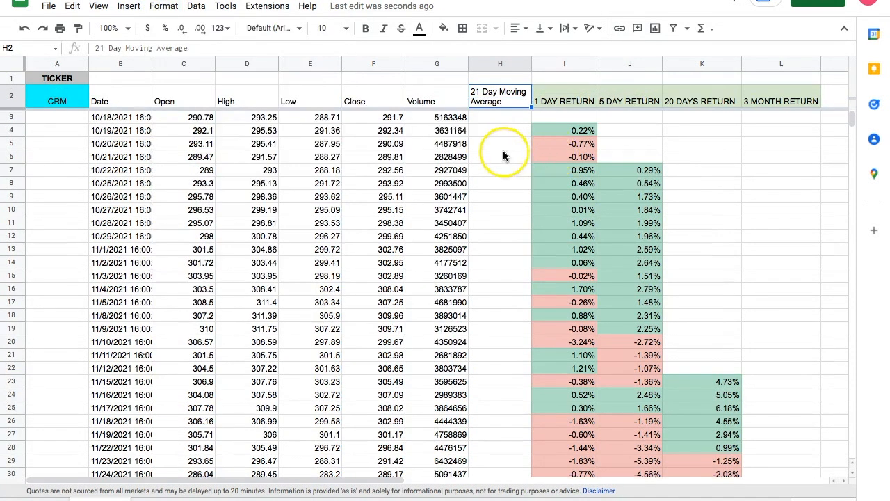
Calculate the average of closing prices F3:F23 in H24 and accept the suggested autofill for the rows below.
{"action": "left_click", "coordinate": [503, 151]}
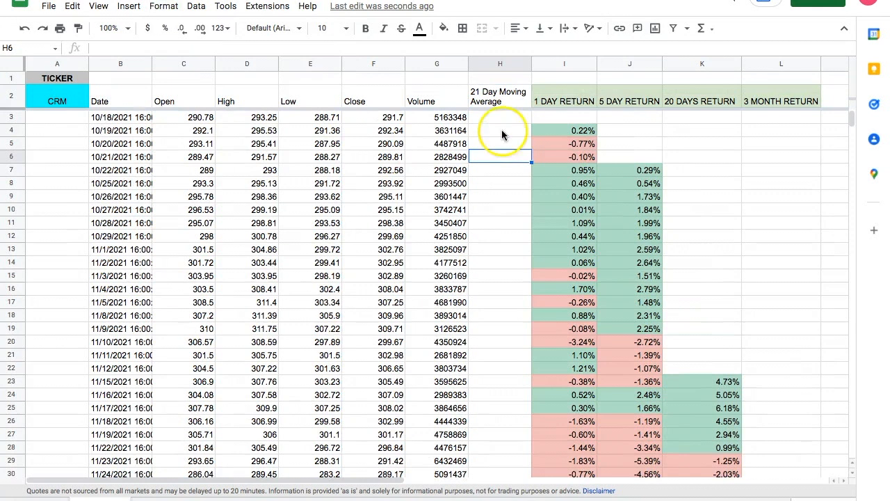
{"action": "left_click", "coordinate": [502, 120]}
{"action": "left_click", "coordinate": [482, 316]}
{"action": "left_click", "coordinate": [496, 353]}
{"action": "left_click", "coordinate": [481, 397]}
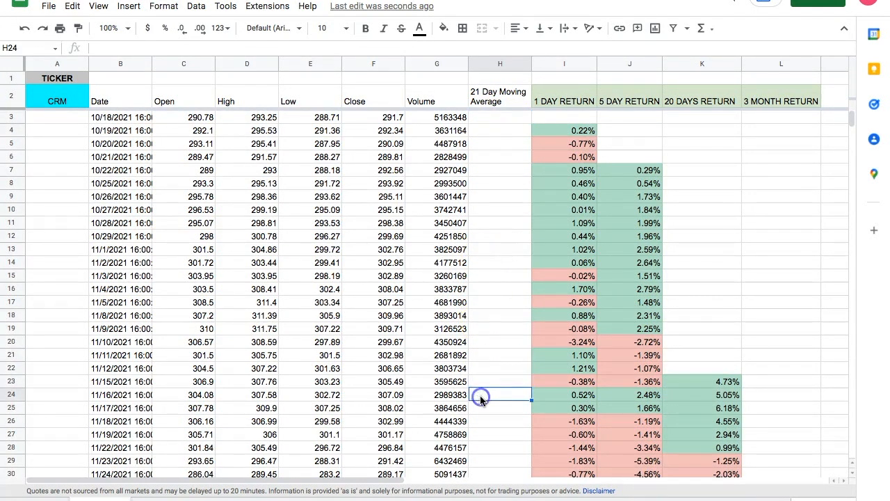
{"action": "type", "text": "av"}
{"action": "key", "text": "Up"}
{"action": "key", "text": "Down"}
{"action": "key", "text": "Down"}
{"action": "key", "text": "Tab"}
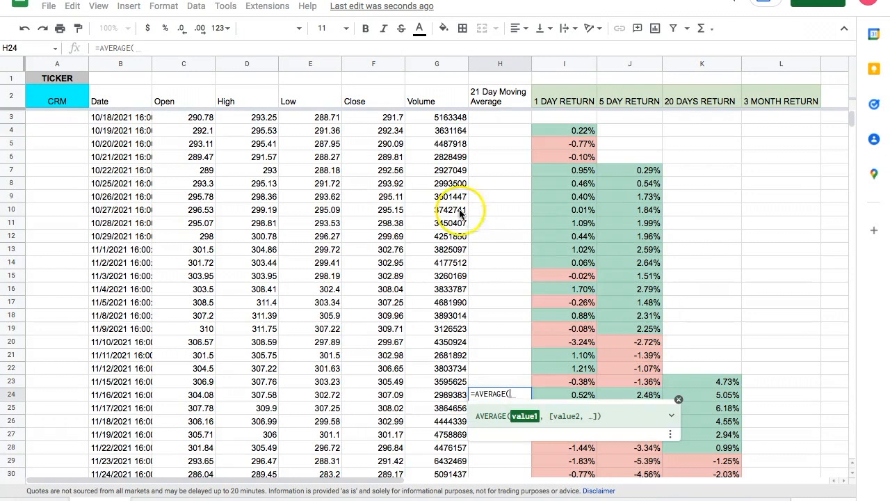
{"action": "left_click_drag", "start_coordinate": [392, 117], "coordinate": [387, 302]}
{"action": "left_click_drag", "start_coordinate": [402, 363], "coordinate": [400, 384]}
{"action": "key", "text": "Return"}
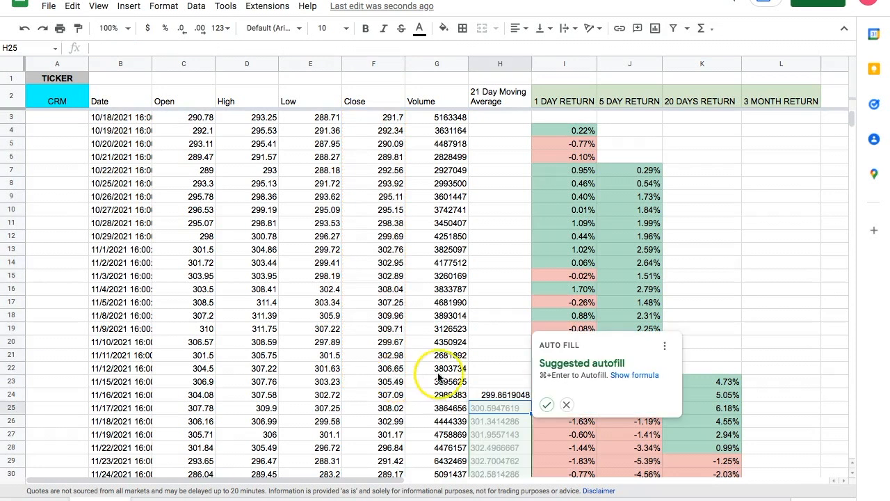
{"action": "left_click", "coordinate": [545, 406]}
{"action": "left_click", "coordinate": [508, 395]}
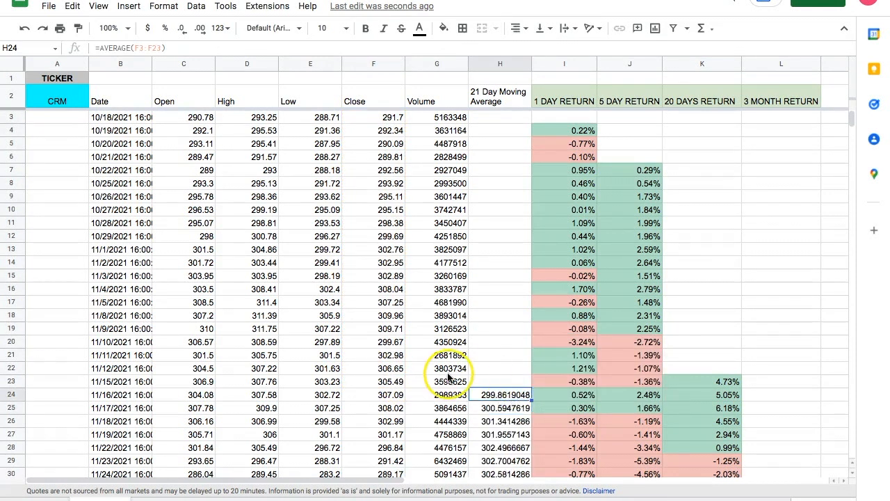
Format the Open, High, Low and Close prices in C3:F71 as currency.
{"action": "left_click", "coordinate": [391, 116]}
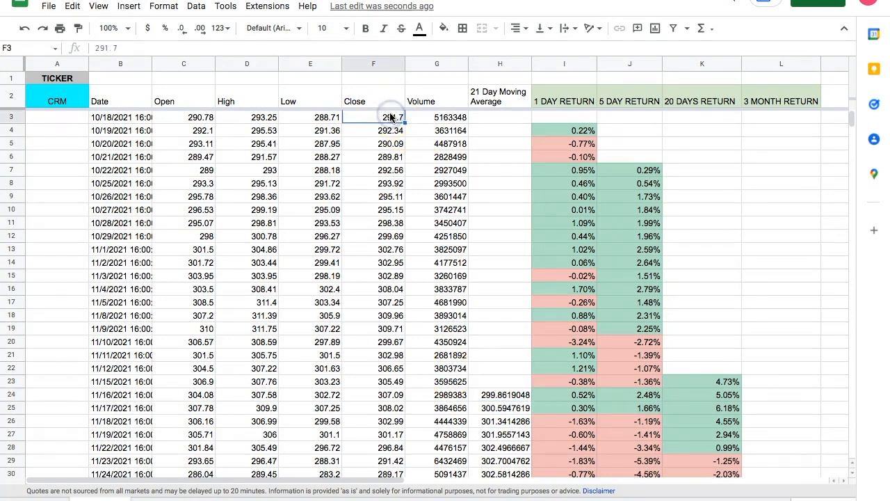
{"action": "key", "text": "shift+Left"}
{"action": "key", "text": "shift+Left"}
{"action": "key", "text": "shift+Left"}
{"action": "key", "text": "ctrl+shift+Down"}
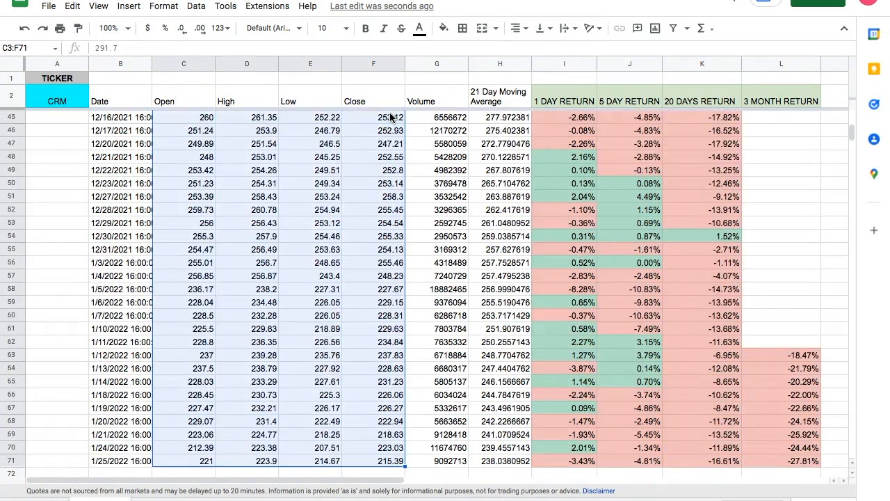
{"action": "left_click", "coordinate": [148, 27]}
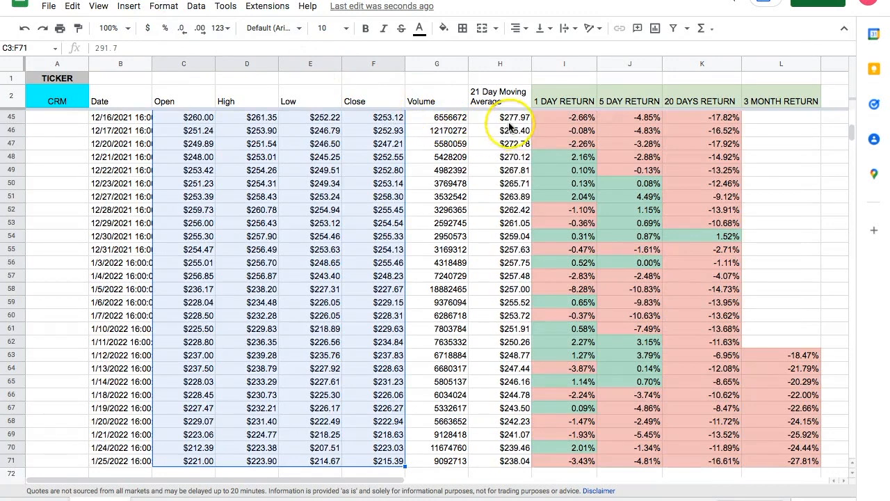
Give the 21 Day Moving Average header in H2 a light yellow-orange fill.
{"action": "scroll", "coordinate": [511, 132], "scroll_direction": "up", "scroll_amount": 8}
{"action": "left_click", "coordinate": [500, 96]}
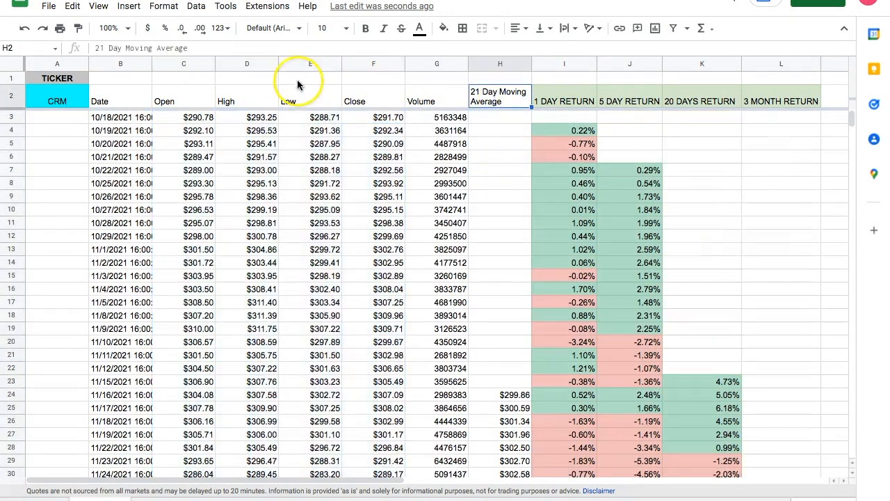
{"action": "left_click", "coordinate": [443, 28]}
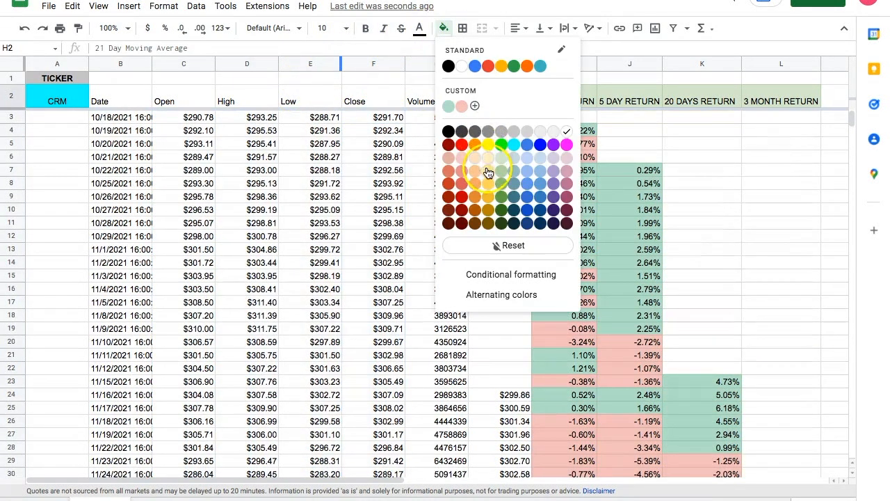
{"action": "left_click", "coordinate": [487, 173]}
{"action": "left_click", "coordinate": [491, 175]}
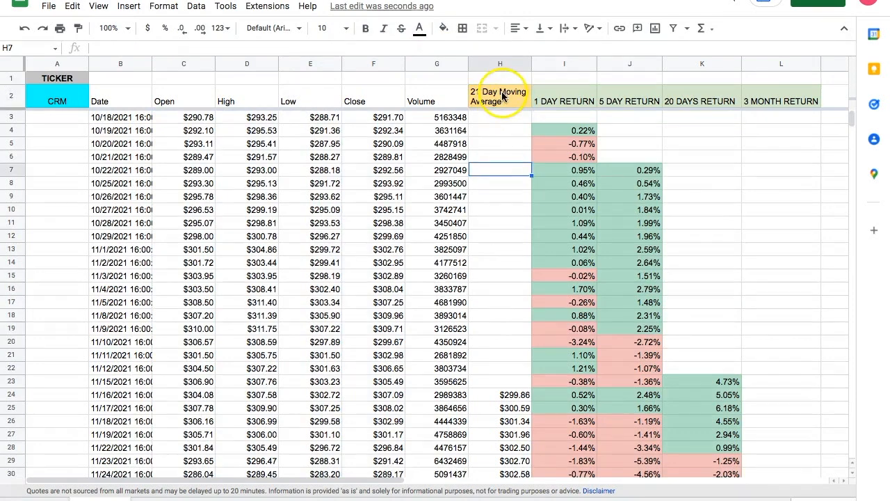
Insert another empty column between Volume and 21 Day Moving Average.
{"action": "scroll", "coordinate": [507, 149], "scroll_direction": "down", "scroll_amount": 5}
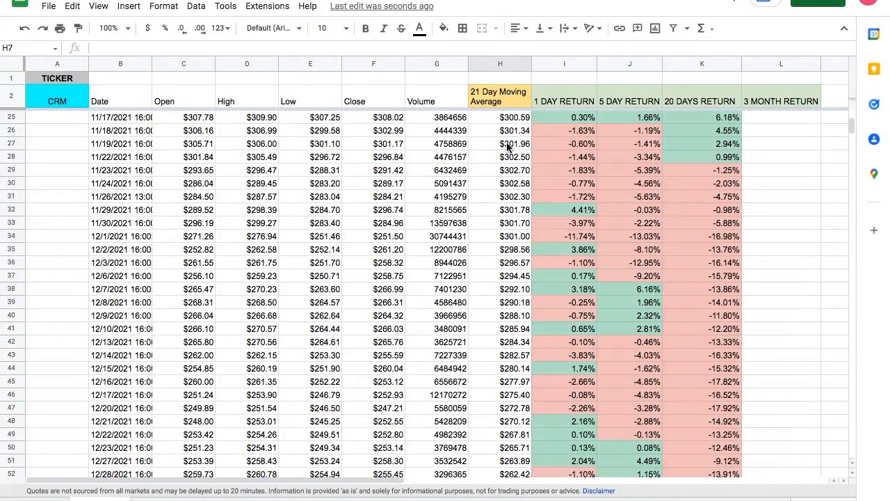
{"action": "scroll", "coordinate": [505, 144], "scroll_direction": "up", "scroll_amount": 7}
{"action": "left_click", "coordinate": [517, 65]}
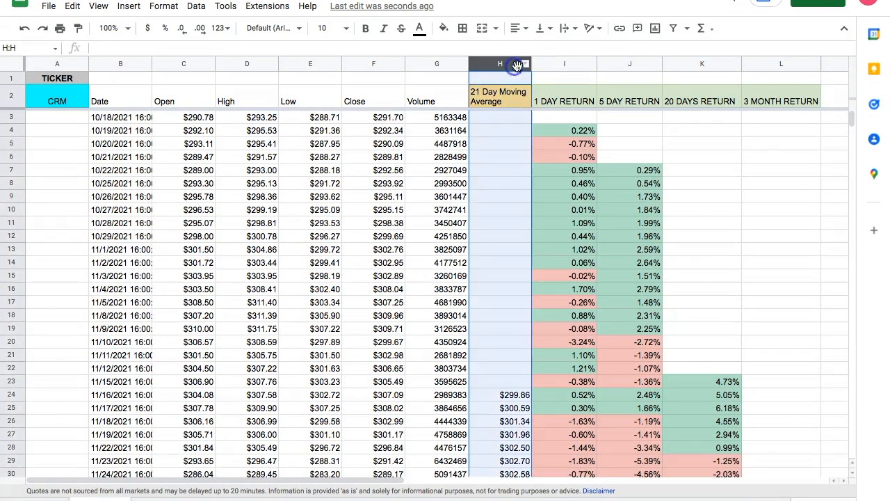
{"action": "left_click", "coordinate": [449, 65]}
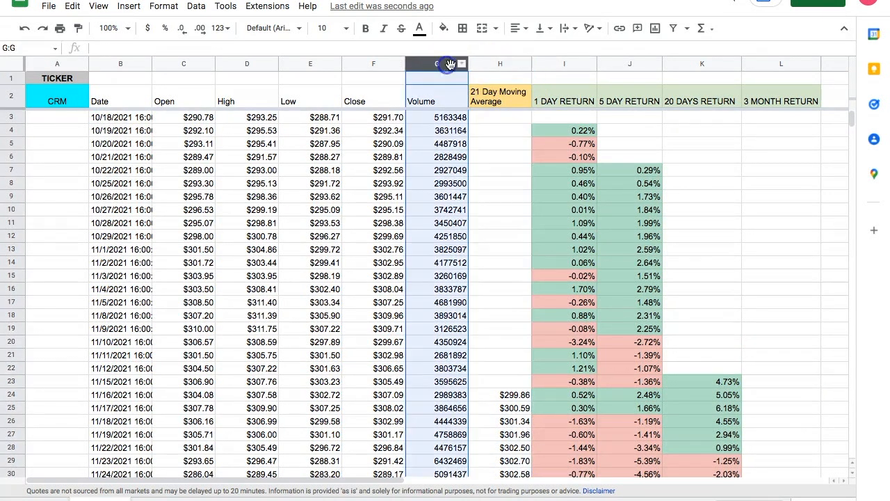
{"action": "right_click", "coordinate": [461, 64]}
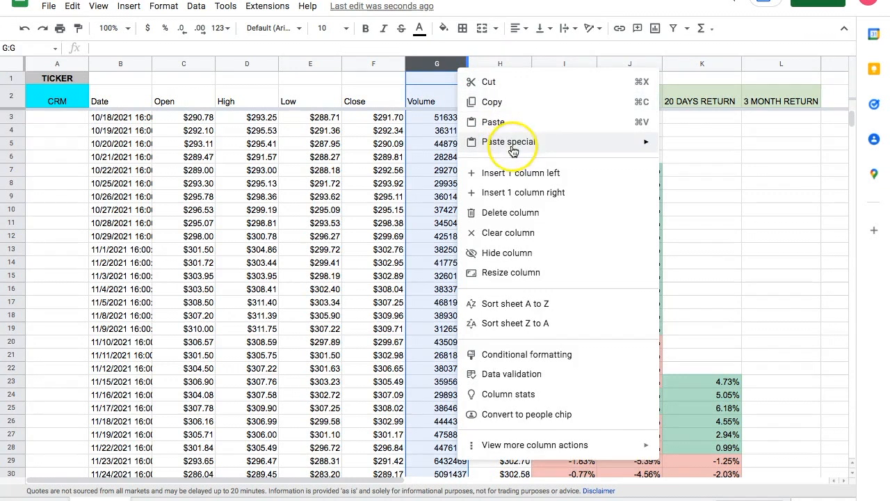
{"action": "left_click", "coordinate": [533, 193]}
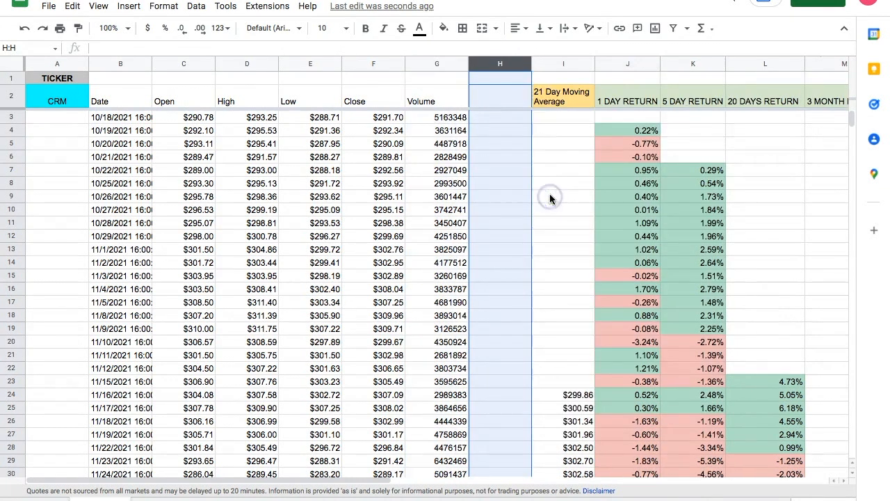
Enter the header Price - Moving Average in H2 for the empty column beside the 21 Day Moving Average.
{"action": "left_click", "coordinate": [506, 98]}
{"action": "type", "text": "Price - M"}
{"action": "key", "text": "BackSpace"}
{"action": "type", "text": "21 Day M"}
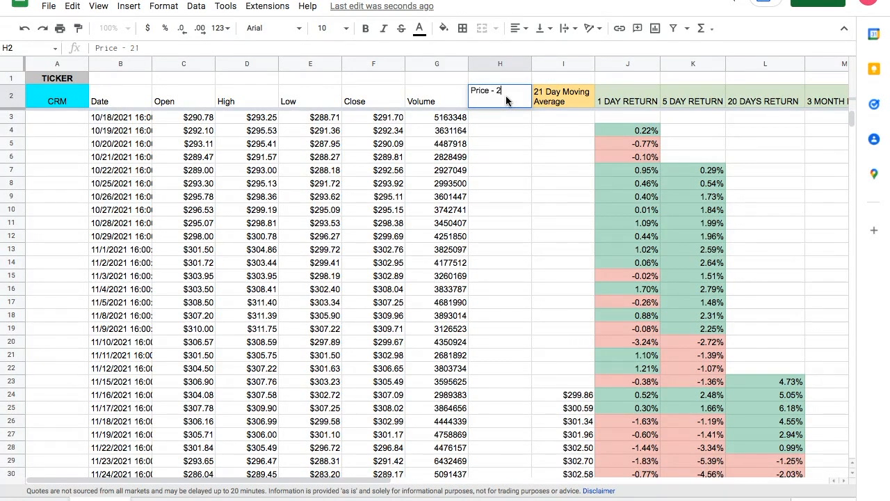
{"action": "type", "text": "oving Average"}
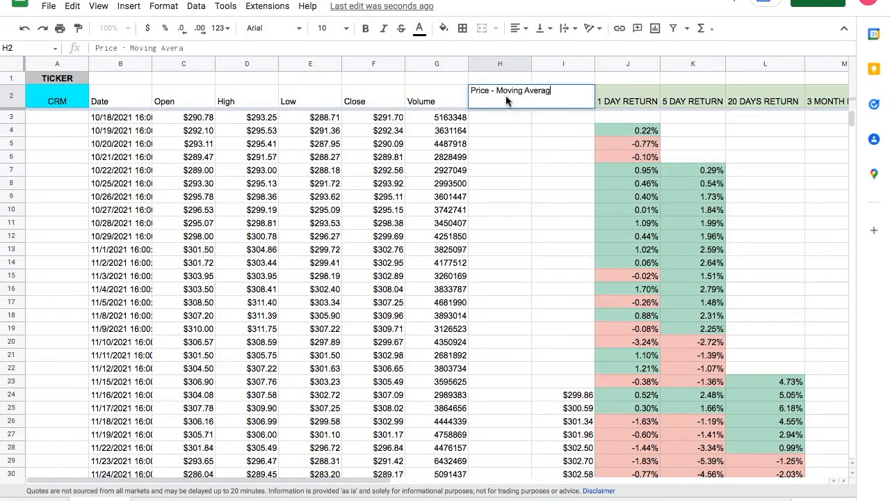
{"action": "key", "text": "Return"}
Calculate close minus moving average in H24 with =F24-I24 and accept the suggested autofill for the rows below.
{"action": "left_click", "coordinate": [514, 399]}
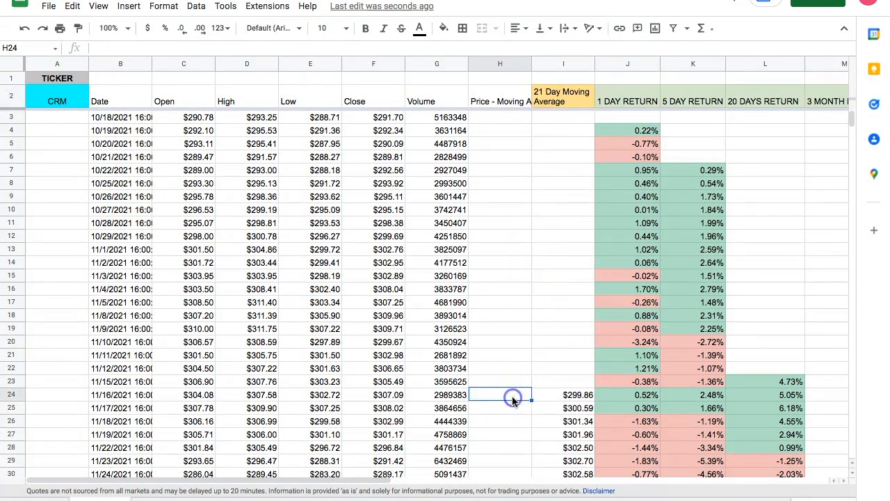
{"action": "type", "text": "="}
{"action": "left_click", "coordinate": [385, 396]}
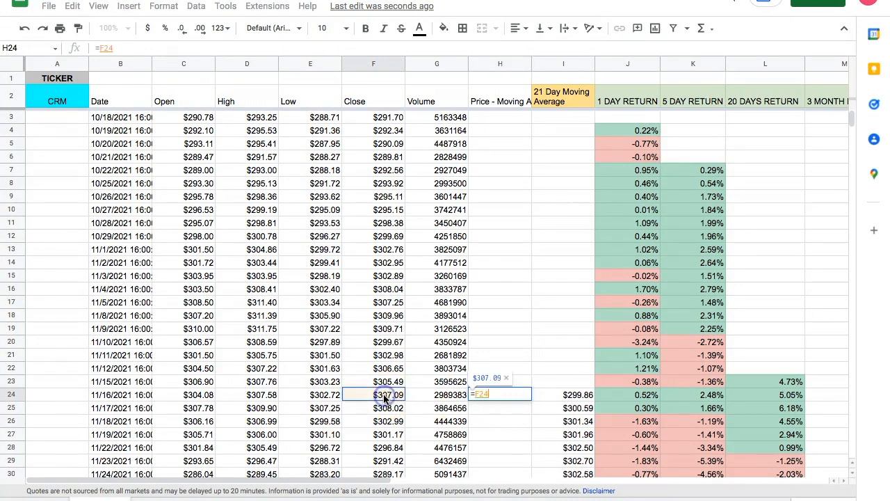
{"action": "type", "text": "-"}
{"action": "left_click", "coordinate": [583, 396]}
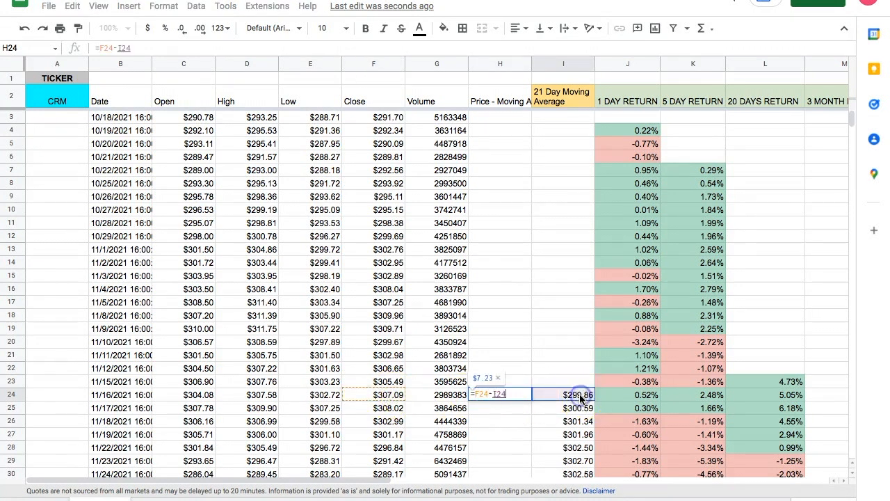
{"action": "key", "text": "Return"}
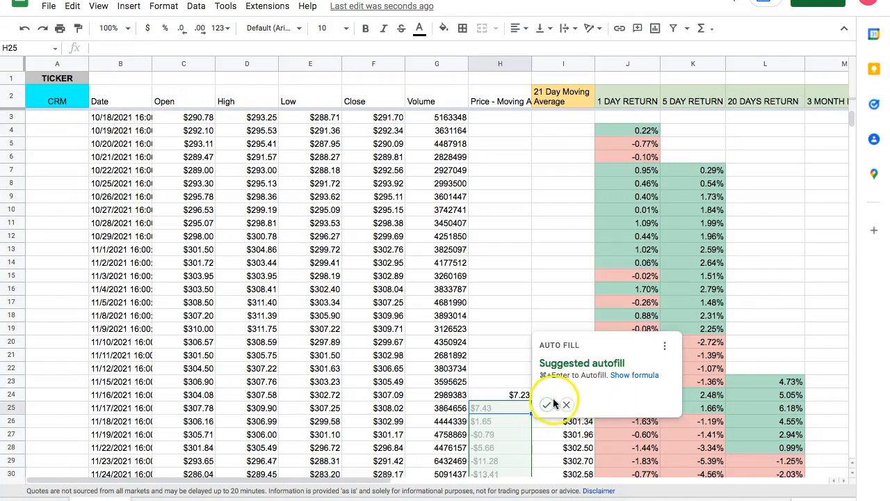
{"action": "left_click", "coordinate": [549, 404]}
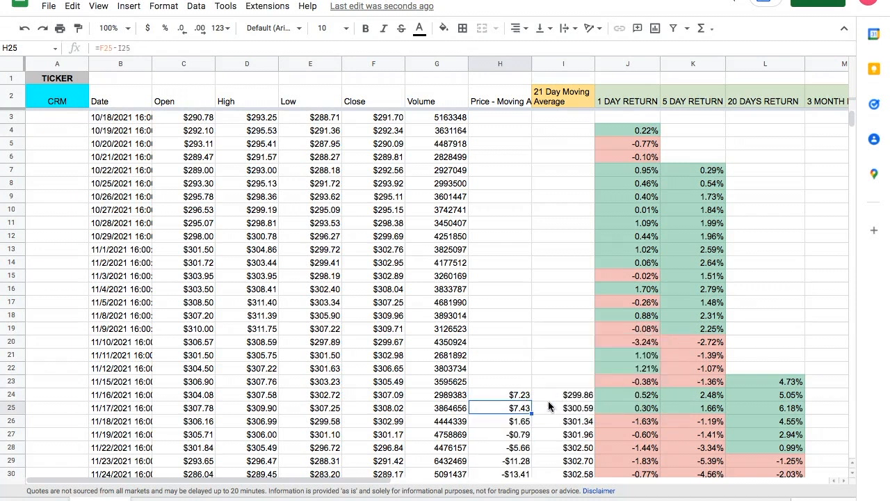
Add a conditional format rule to H24:H71 that shades values greater than 0 in the default green.
{"action": "left_click", "coordinate": [387, 397]}
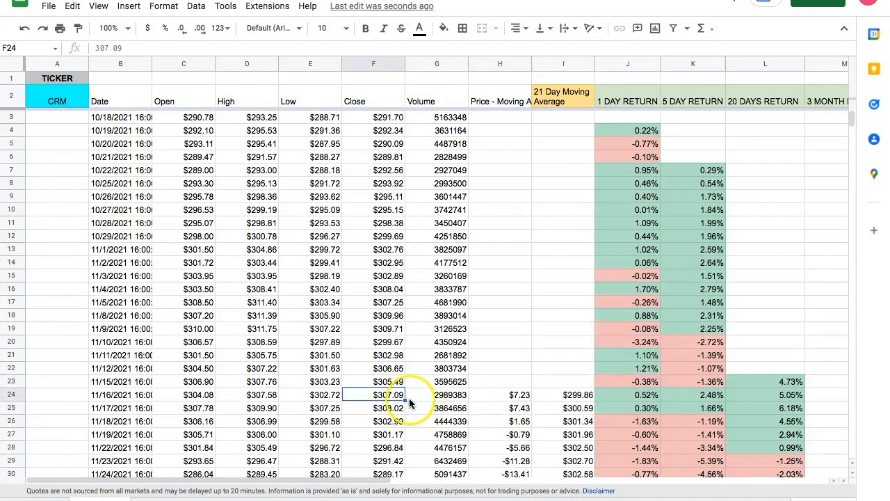
{"action": "left_click", "coordinate": [565, 395]}
{"action": "left_click", "coordinate": [518, 397]}
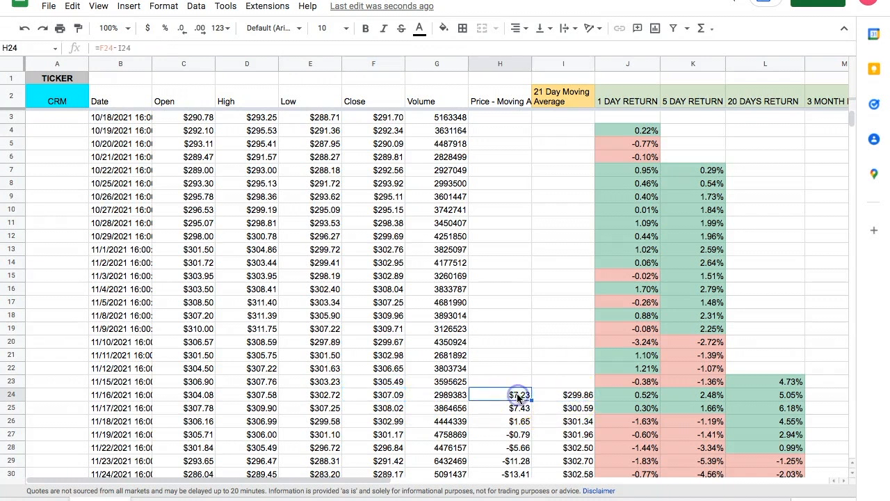
{"action": "scroll", "coordinate": [519, 397], "scroll_direction": "down", "scroll_amount": 2}
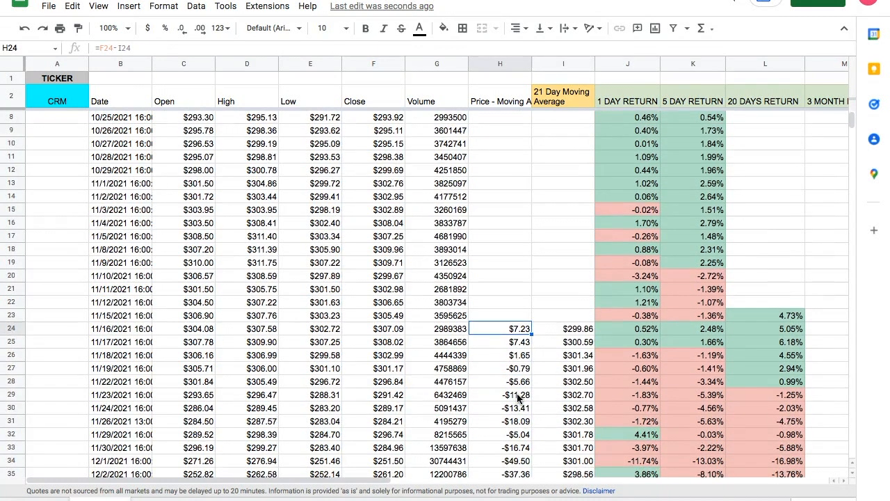
{"action": "scroll", "coordinate": [523, 398], "scroll_direction": "down", "scroll_amount": 5}
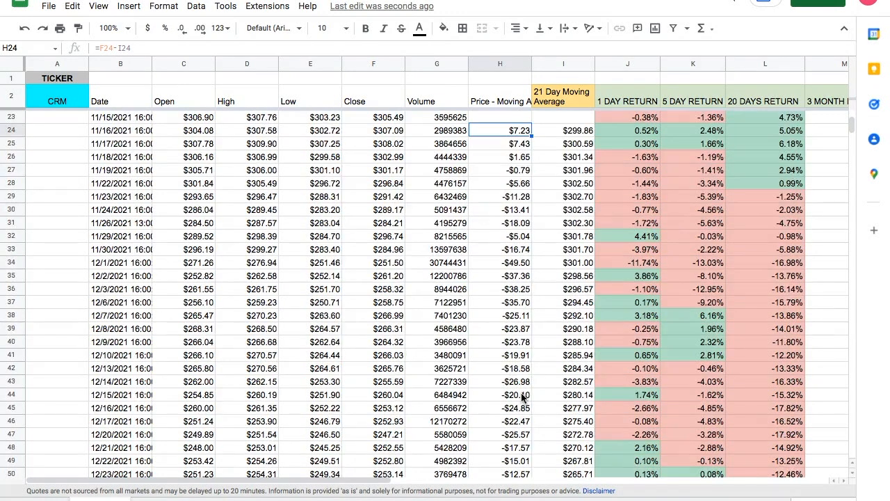
{"action": "scroll", "coordinate": [523, 397], "scroll_direction": "up", "scroll_amount": 2}
{"action": "key", "text": "ctrl+shift+Down"}
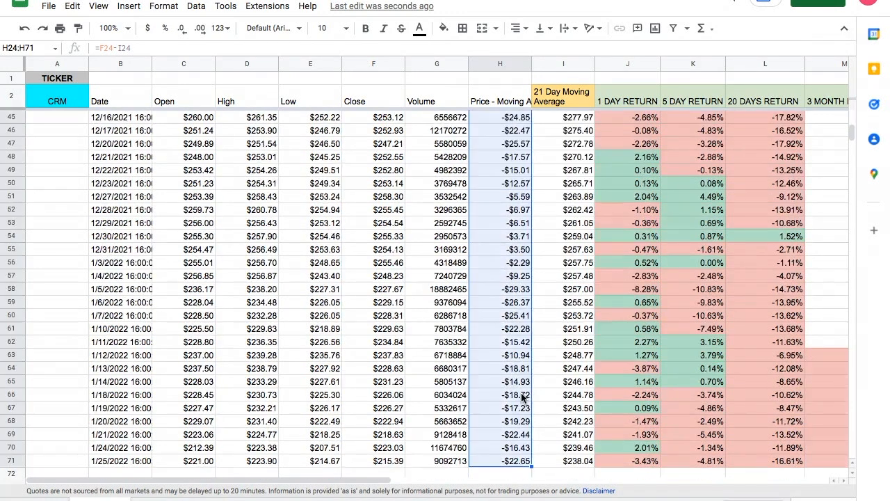
{"action": "right_click", "coordinate": [523, 386]}
{"action": "mouse_move", "coordinate": [519, 366]}
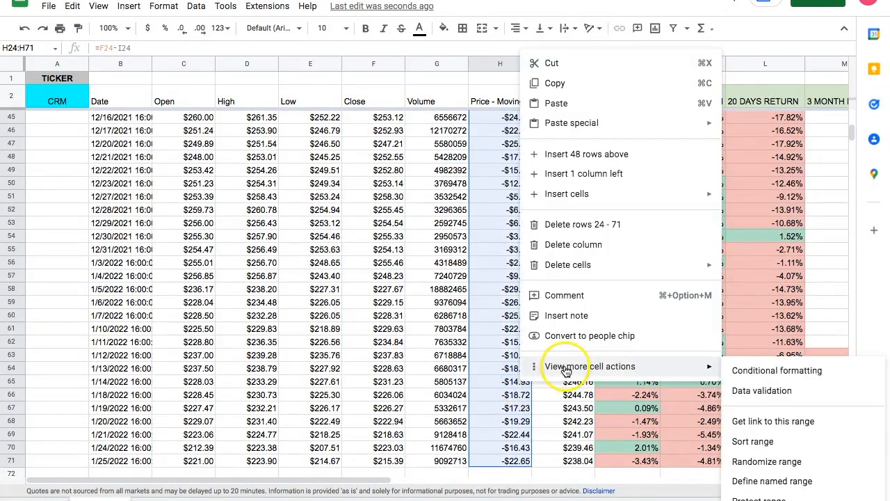
{"action": "left_click", "coordinate": [808, 372]}
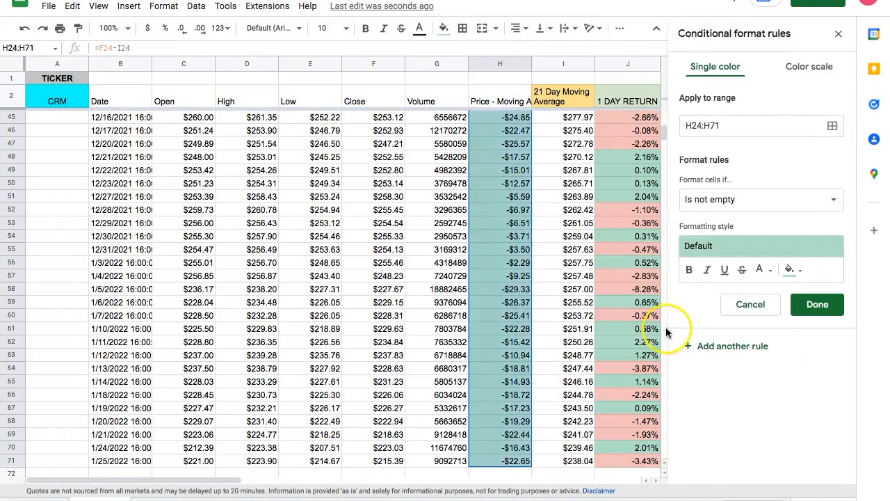
{"action": "left_click", "coordinate": [765, 199]}
{"action": "left_click", "coordinate": [760, 401]}
{"action": "left_click", "coordinate": [731, 231]}
{"action": "type", "text": "0"}
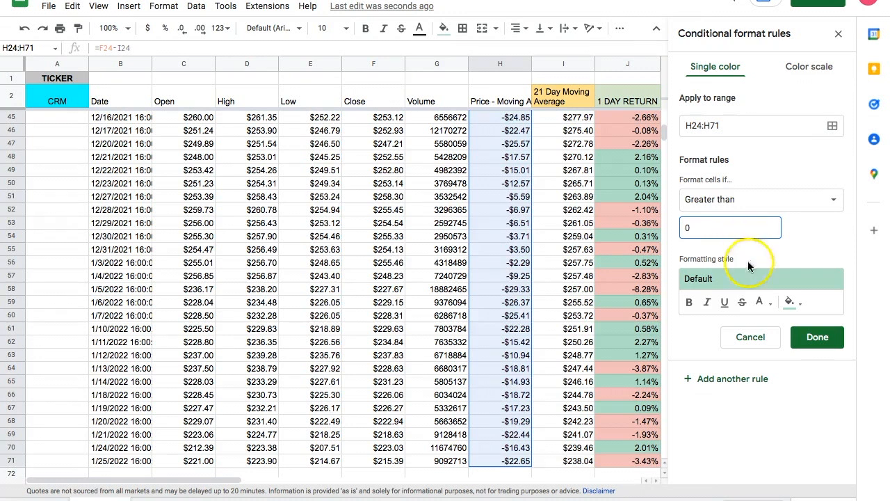
Add a second rule to H24:H71 that shades values less than 0 light red, and close the conditional format rules.
{"action": "left_click", "coordinate": [739, 382]}
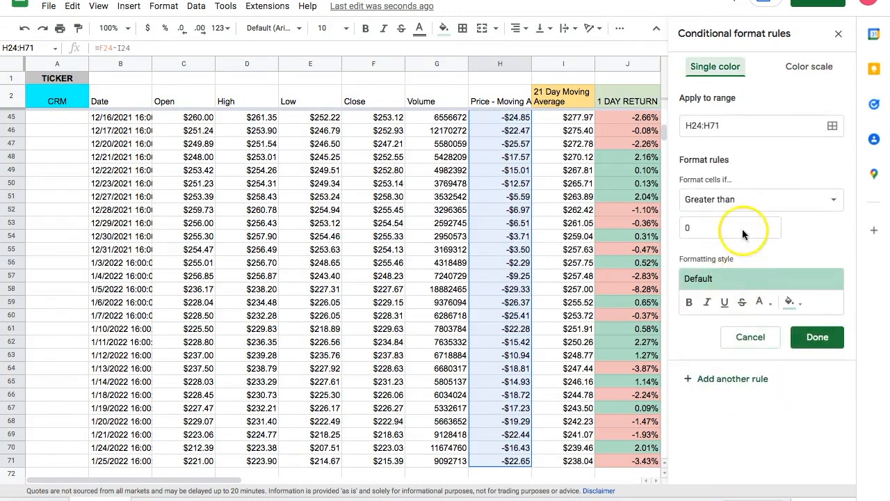
{"action": "left_click", "coordinate": [744, 199]}
{"action": "left_click", "coordinate": [755, 251]}
{"action": "left_click", "coordinate": [760, 278]}
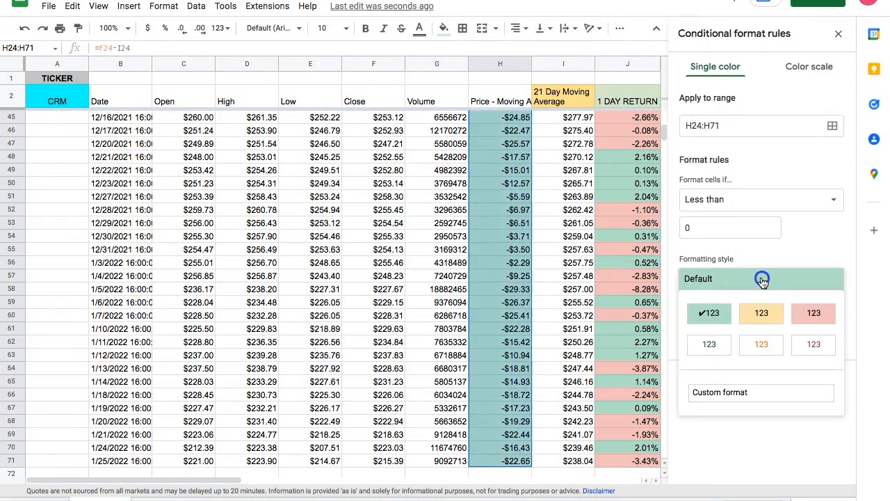
{"action": "left_click", "coordinate": [827, 321]}
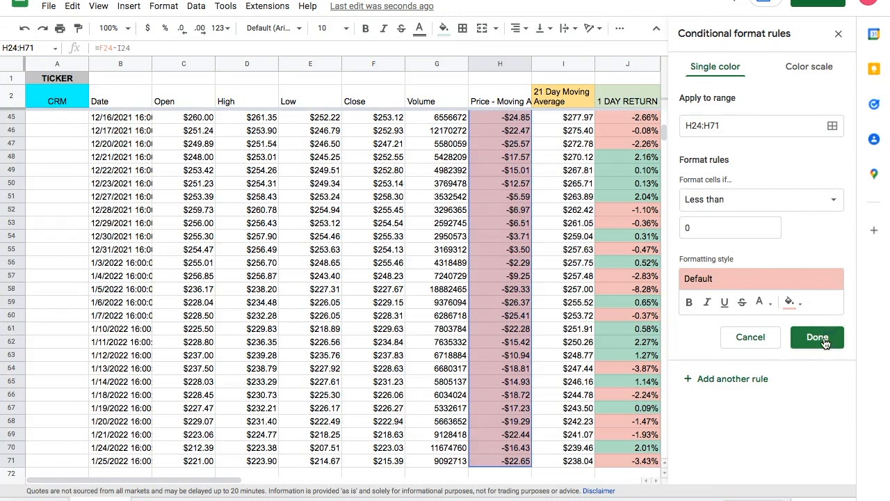
{"action": "left_click", "coordinate": [819, 337]}
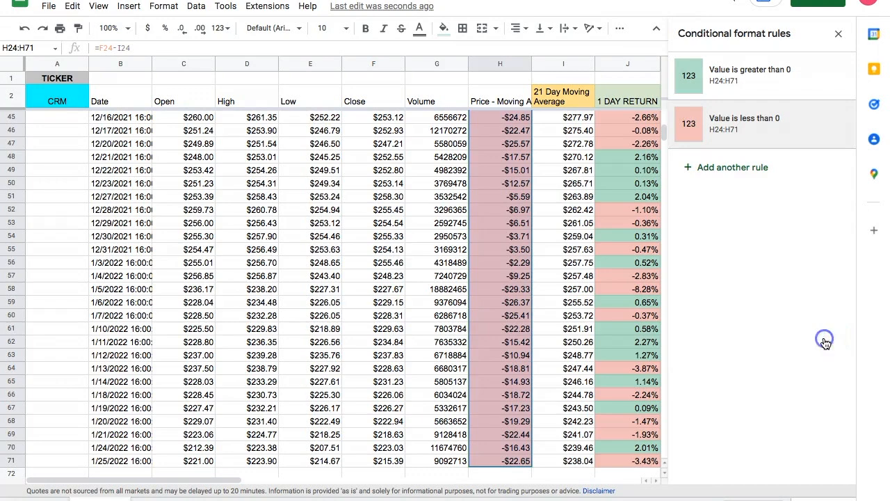
{"action": "scroll", "coordinate": [504, 299], "scroll_direction": "up", "scroll_amount": 10}
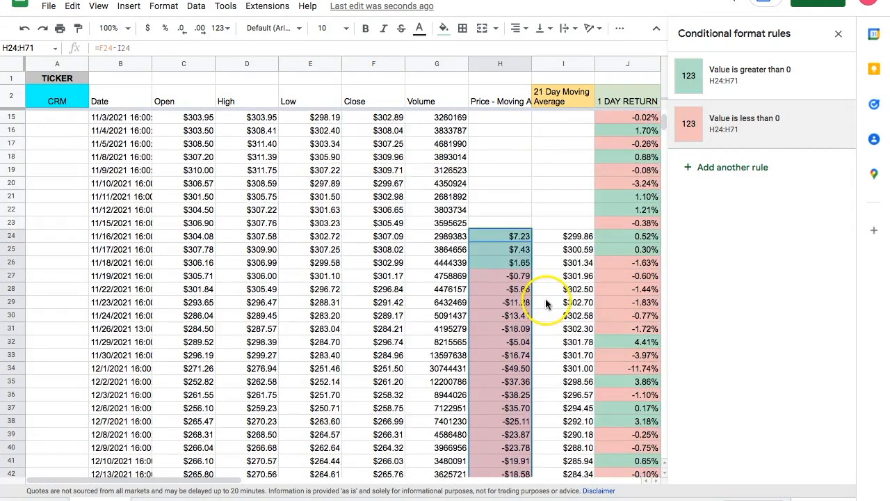
{"action": "scroll", "coordinate": [544, 302], "scroll_direction": "up", "scroll_amount": 1}
{"action": "left_click", "coordinate": [839, 34]}
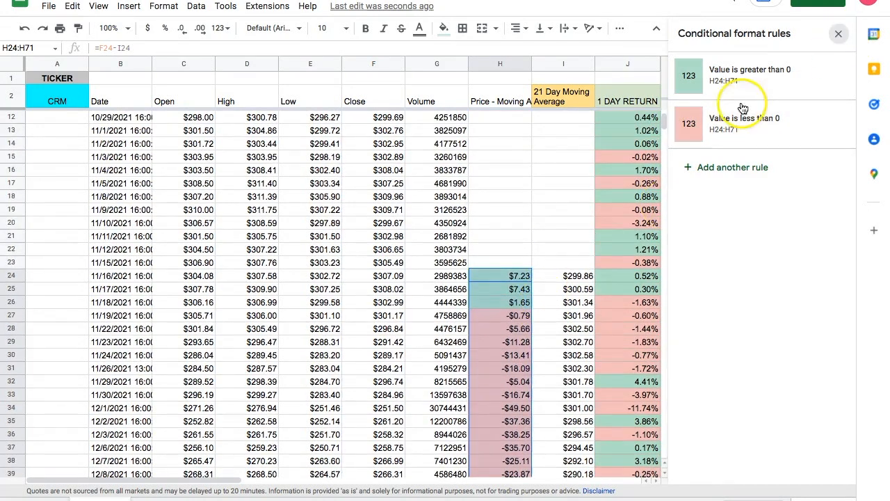
Change the ticker in A2 to AAPL.
{"action": "scroll", "coordinate": [418, 312], "scroll_direction": "down", "scroll_amount": 7}
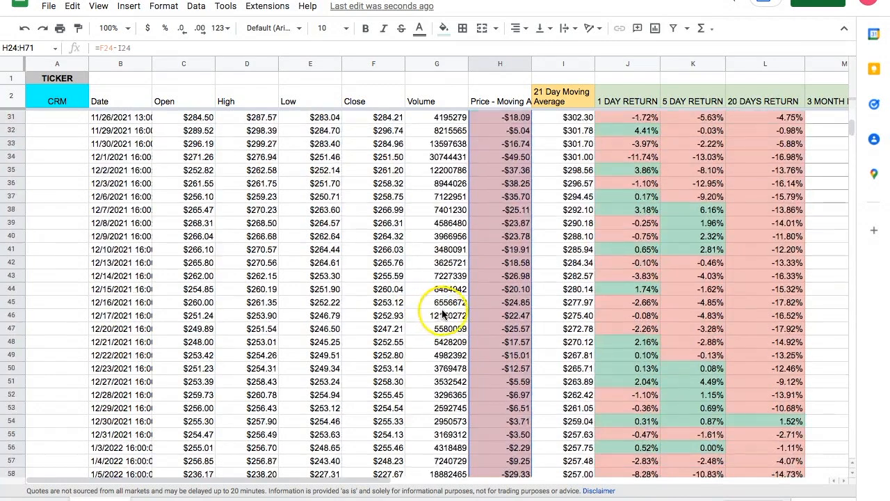
{"action": "scroll", "coordinate": [445, 314], "scroll_direction": "down", "scroll_amount": 2}
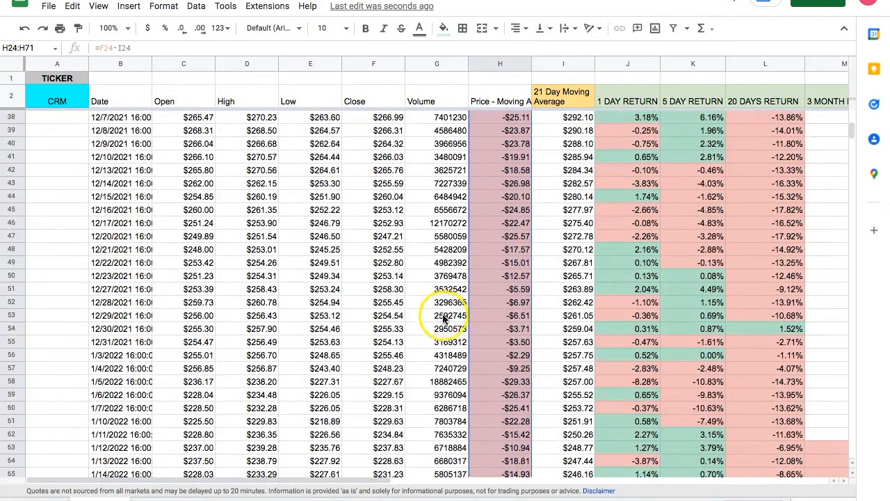
{"action": "scroll", "coordinate": [435, 336], "scroll_direction": "down", "scroll_amount": 1}
{"action": "left_click", "coordinate": [69, 103]}
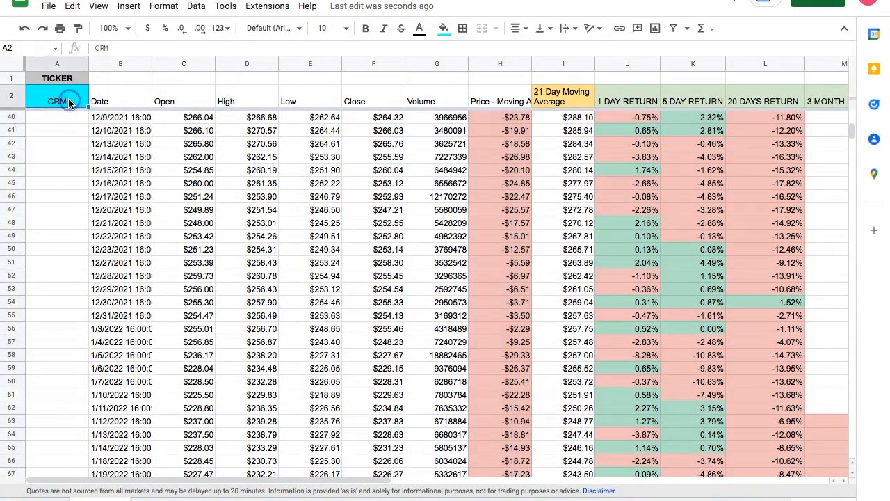
{"action": "key", "text": "Return"}
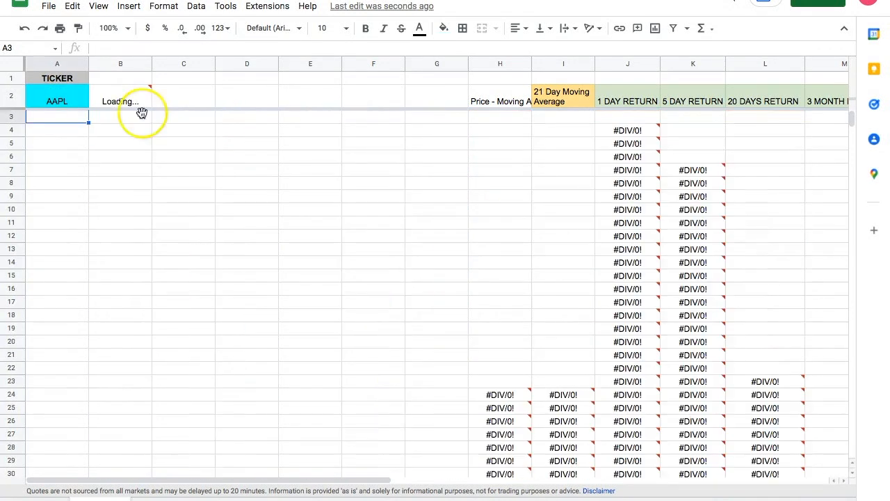
Examine the price minus moving average values for AAPL and select the 1/5/2022 row.
{"action": "scroll", "coordinate": [477, 245], "scroll_direction": "down", "scroll_amount": 5}
{"action": "scroll", "coordinate": [474, 242], "scroll_direction": "down", "scroll_amount": 9}
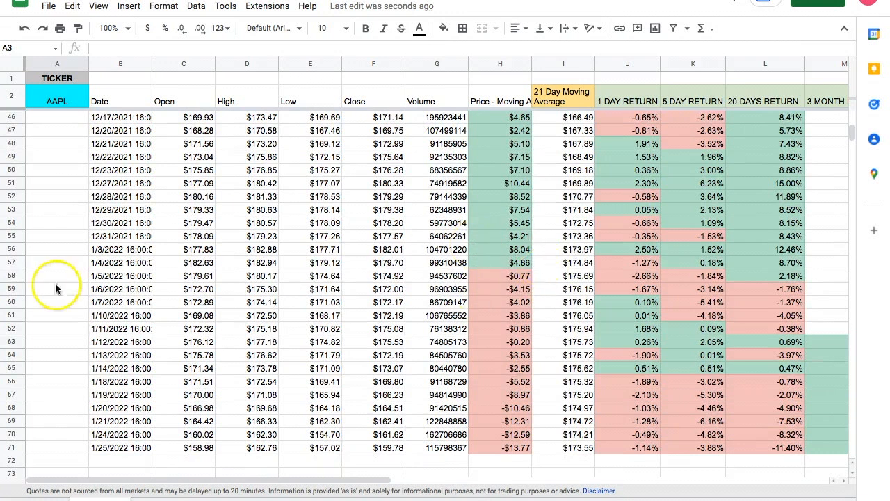
{"action": "left_click", "coordinate": [10, 275]}
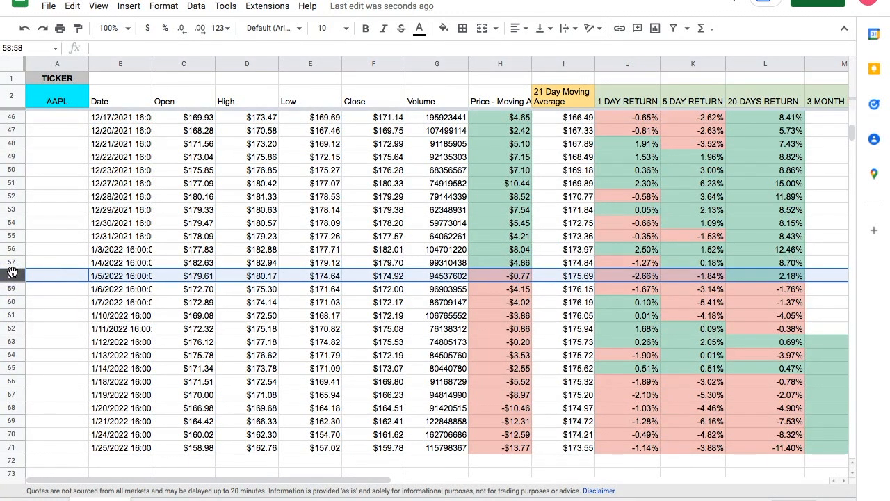